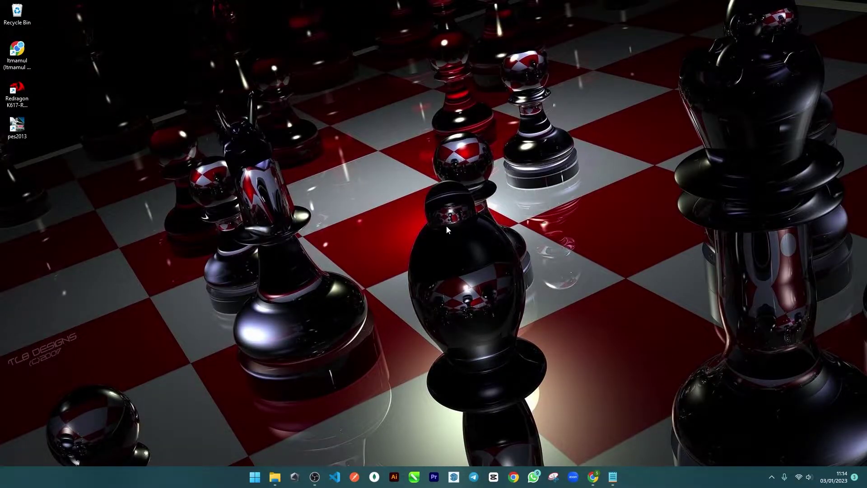
# - Check the used space and the contents of the 3D (F:) drive in This PC
pyautogui.moveTo(272, 482)
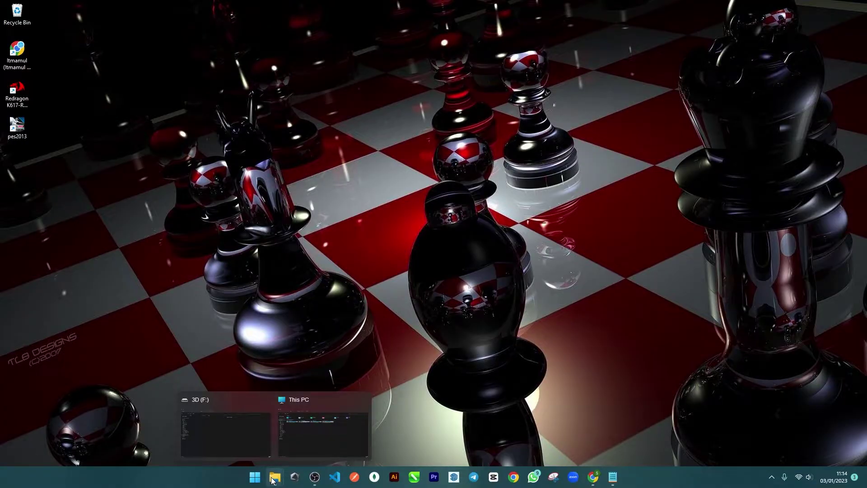
pyautogui.click(301, 442)
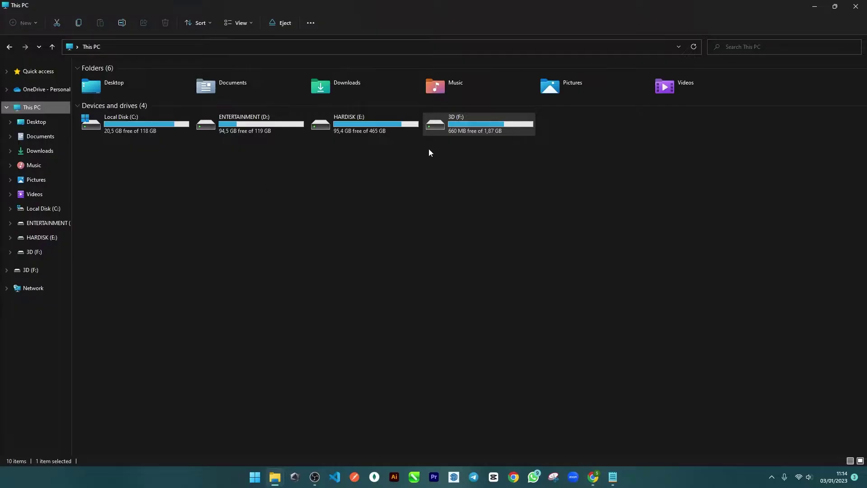
pyautogui.moveTo(464, 131)
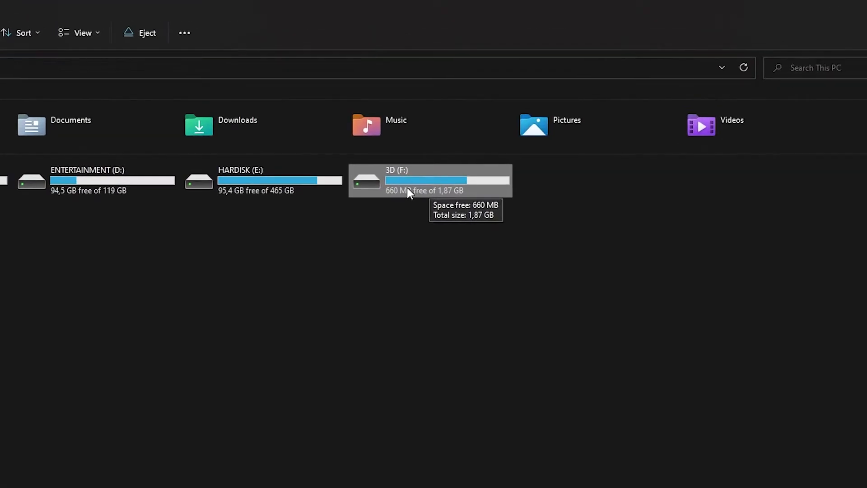
pyautogui.doubleClick(409, 188)
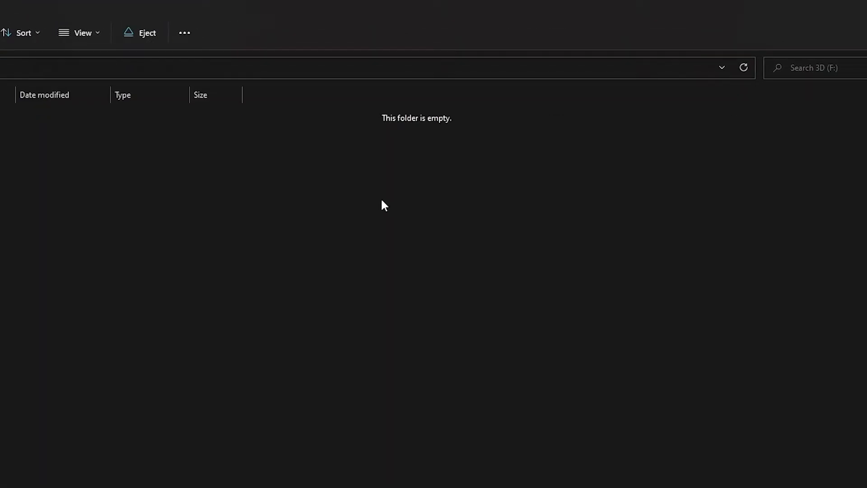
pyautogui.click(95, 45)
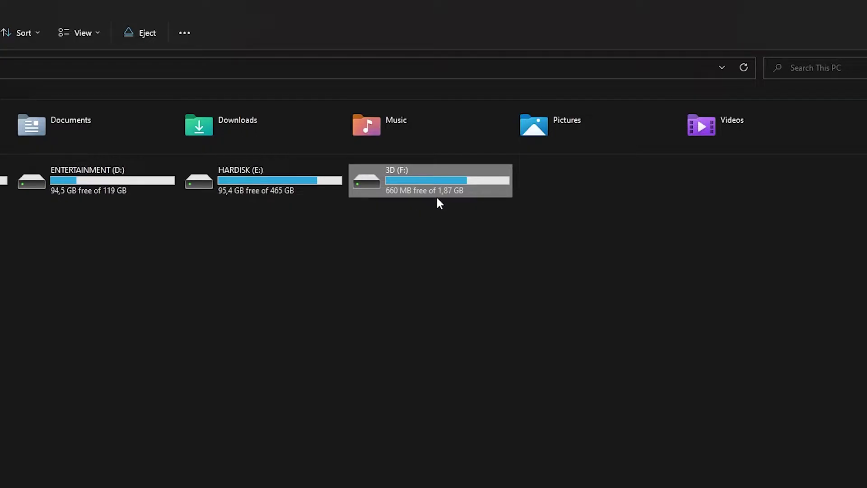
pyautogui.click(456, 226)
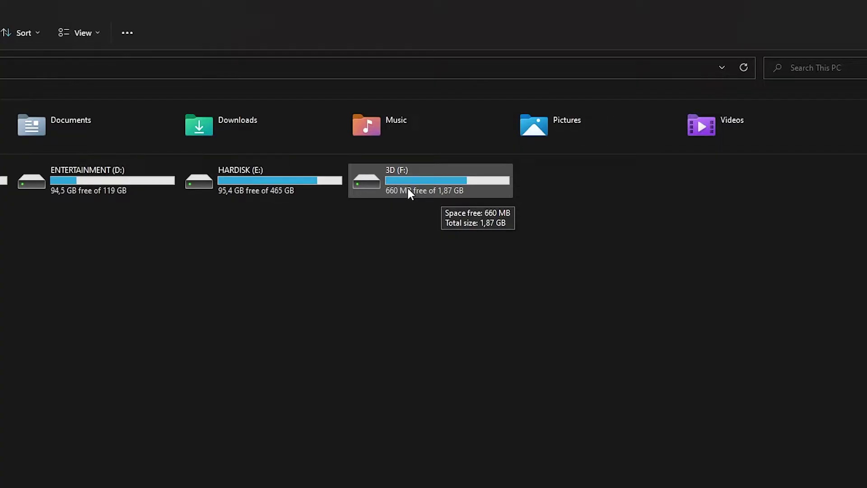
pyautogui.doubleClick(409, 188)
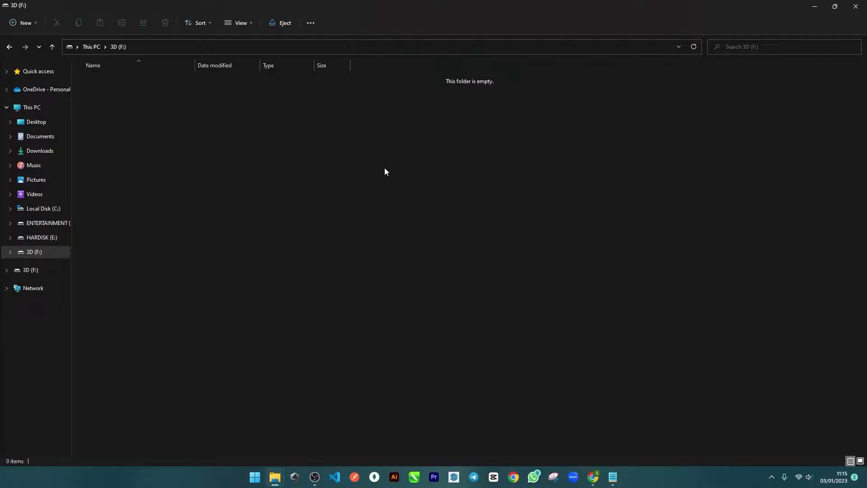
pyautogui.click(101, 48)
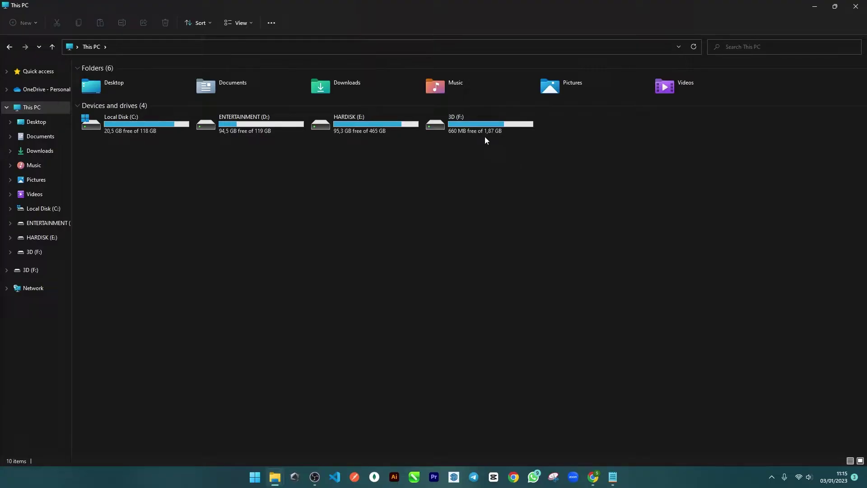
# - Set the folder options for the 3D (F:) drive to show hidden files, folders, and drives, and apply the change
pyautogui.doubleClick(472, 124)
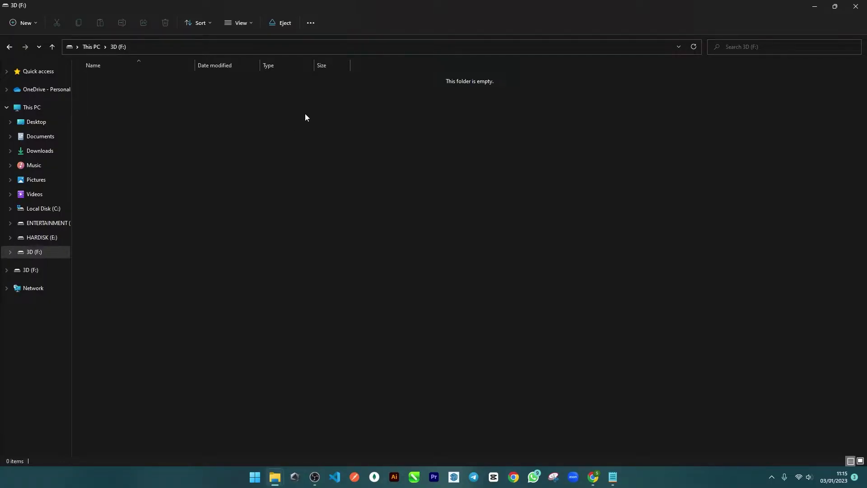
pyautogui.click(312, 23)
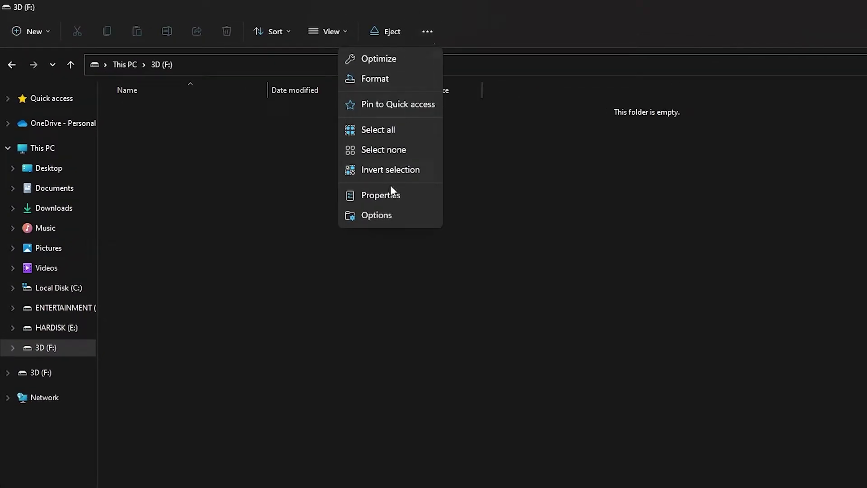
pyautogui.click(381, 217)
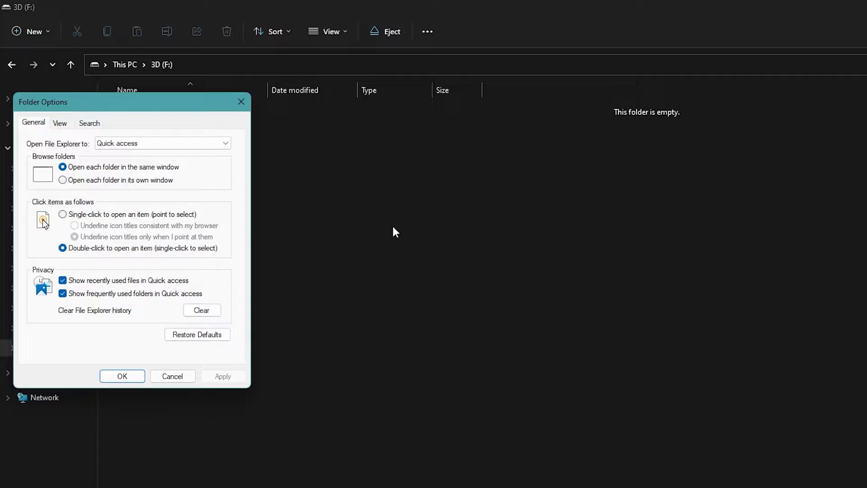
pyautogui.moveTo(141, 107); pyautogui.dragTo(643, 113)
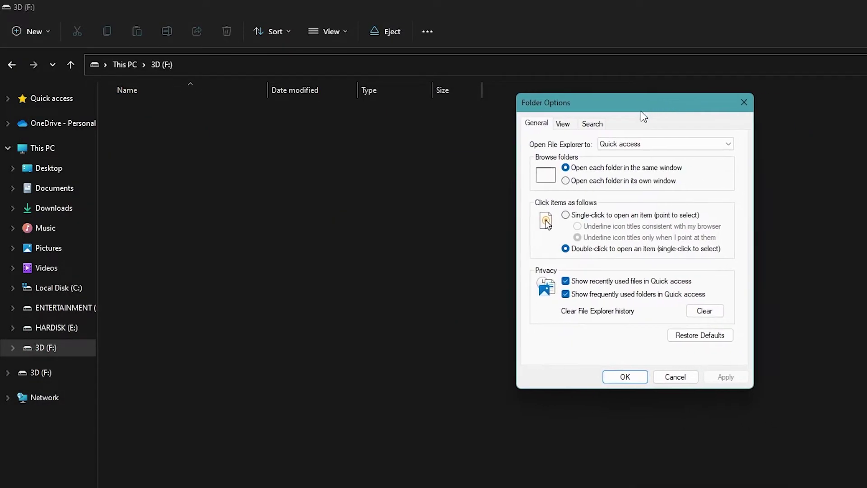
pyautogui.click(563, 128)
pyautogui.scroll(-4, 579, 280)
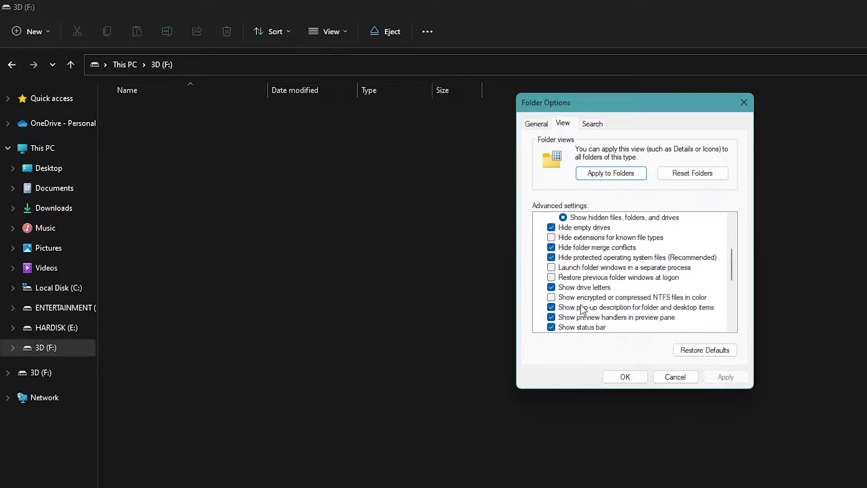
pyautogui.scroll(3, 583, 311)
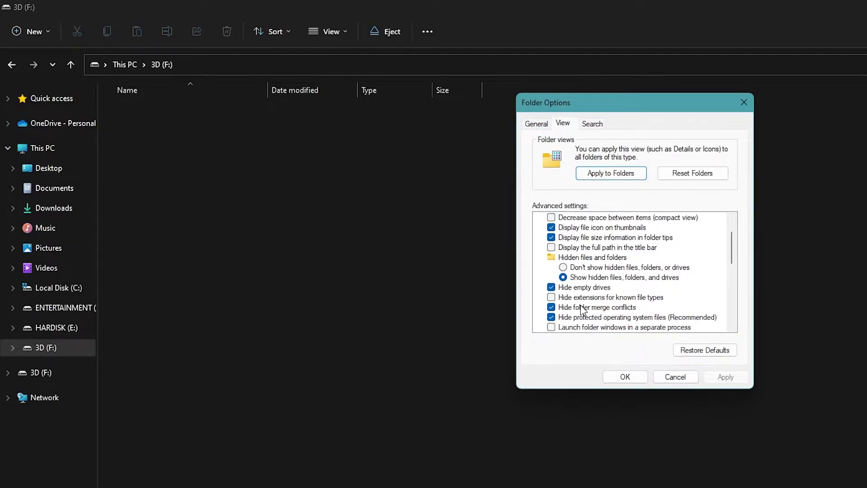
pyautogui.click(574, 270)
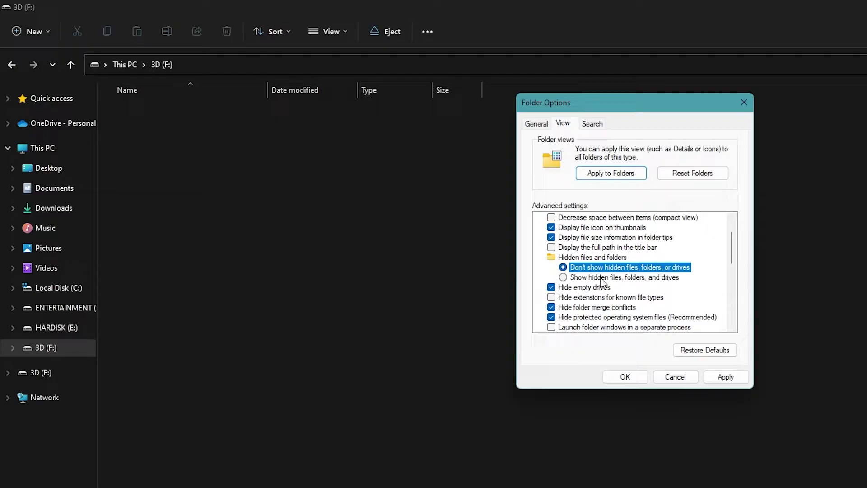
pyautogui.click(572, 281)
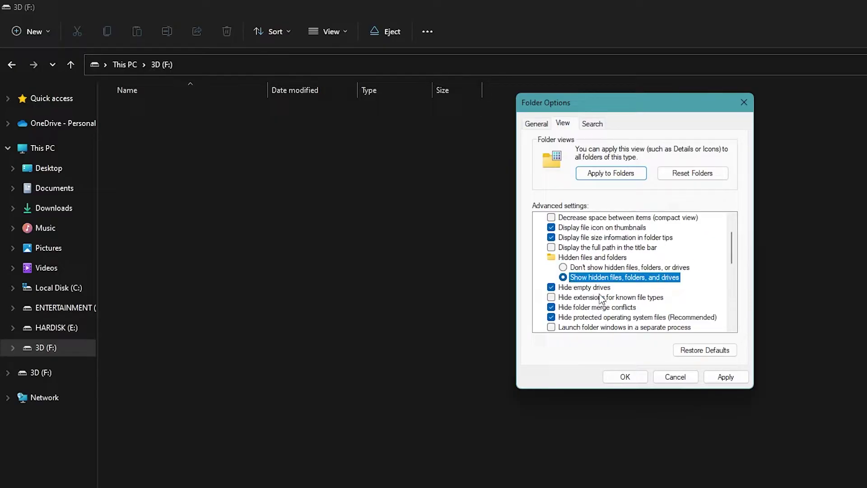
pyautogui.click(718, 379)
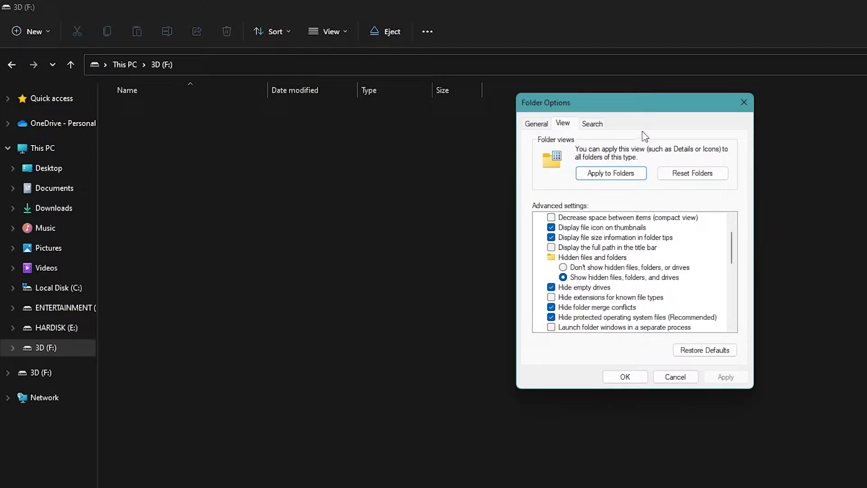
pyautogui.click(625, 378)
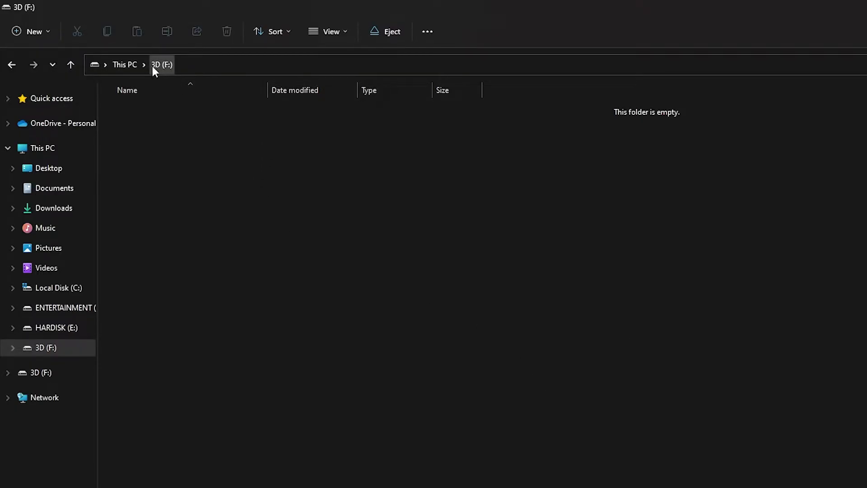
# - Recheck the free space and contents of the 3D (F:) drive from This PC
pyautogui.click(134, 65)
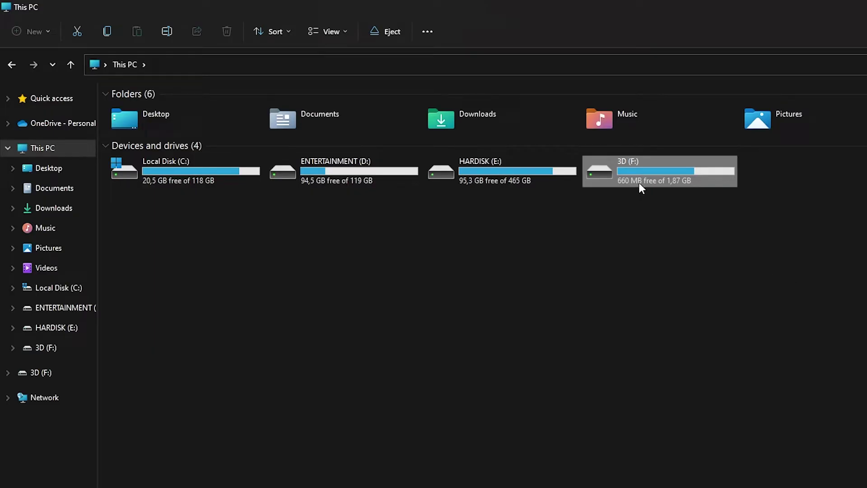
pyautogui.moveTo(654, 172)
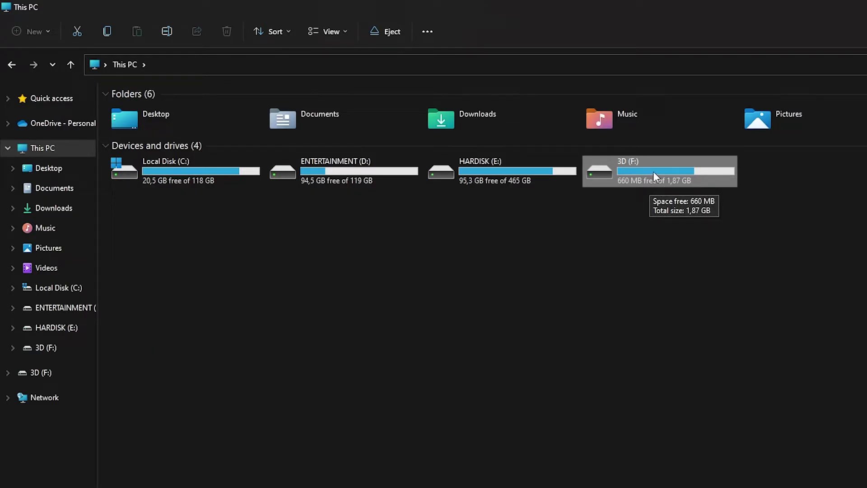
pyautogui.doubleClick(653, 172)
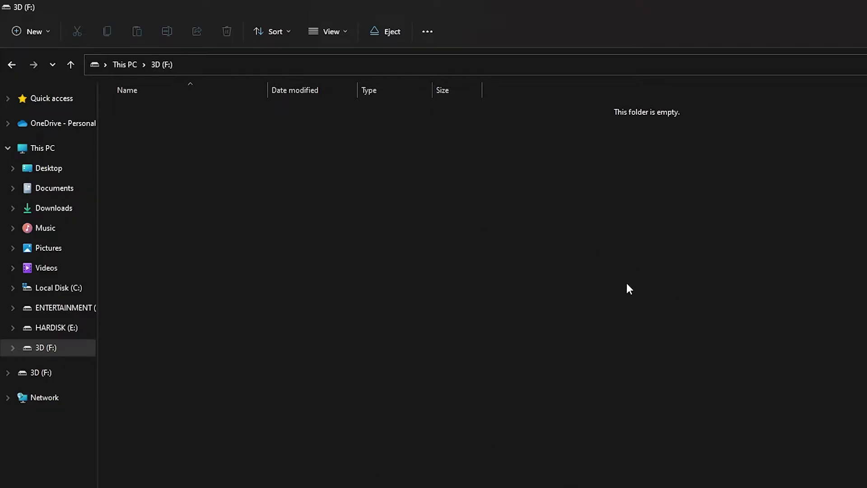
pyautogui.click(122, 65)
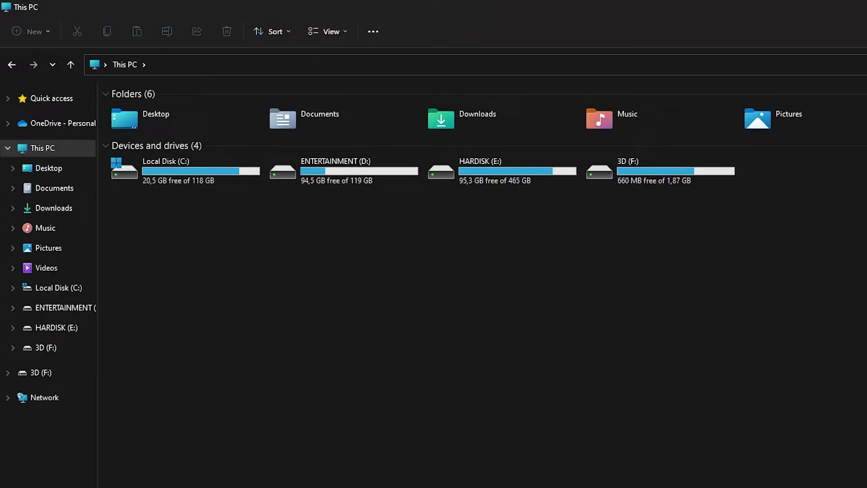
pyautogui.hotkey('alt', 'Tab')
pyautogui.hotkey('alt', 'Tab')
pyautogui.doubleClick(656, 167)
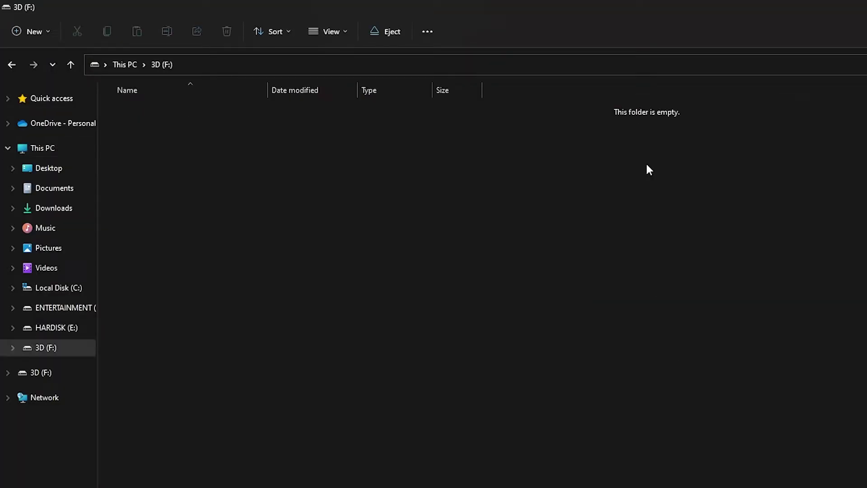
pyautogui.rightClick(481, 222)
pyautogui.click(364, 225)
pyautogui.click(125, 64)
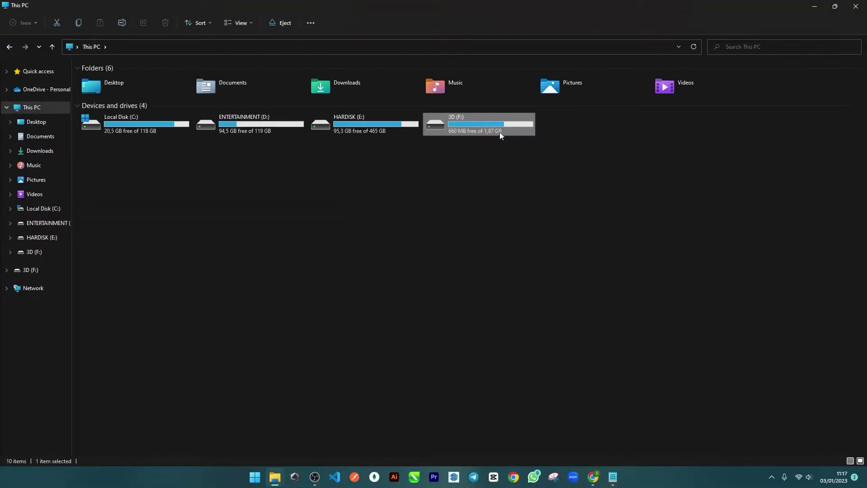
# - Open a Windows Terminal session at the root of the 3D (F:) drive
pyautogui.doubleClick(500, 132)
pyautogui.rightClick(277, 171)
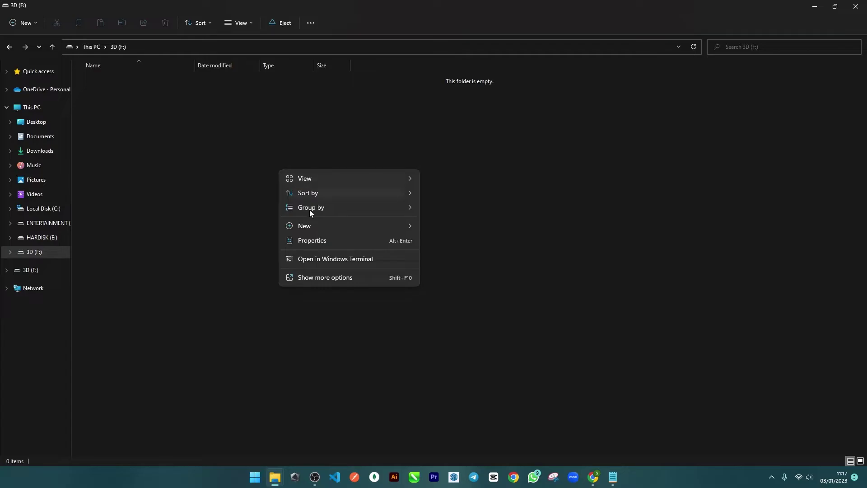
pyautogui.click(327, 255)
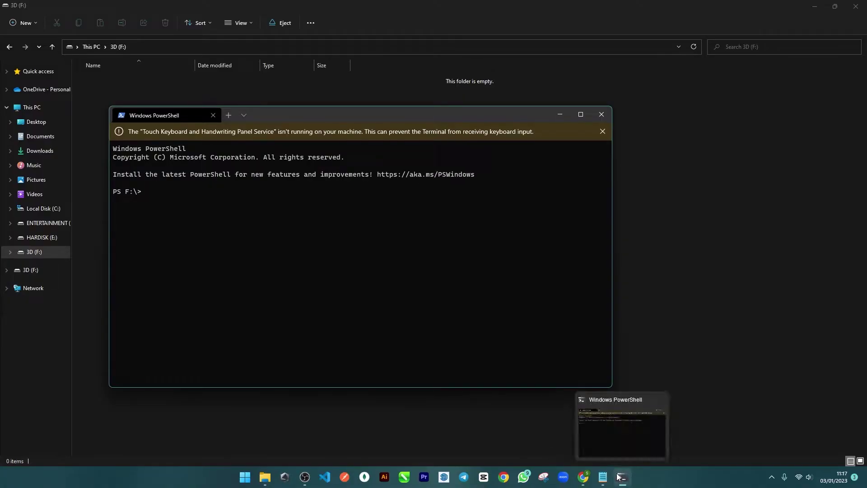
# - Copy the attrib command from the untitled Notepad note and paste it at the PowerShell prompt
pyautogui.click(603, 476)
pyautogui.hotkey('ctrl', 'a')
pyautogui.hotkey('ctrl', 'c')
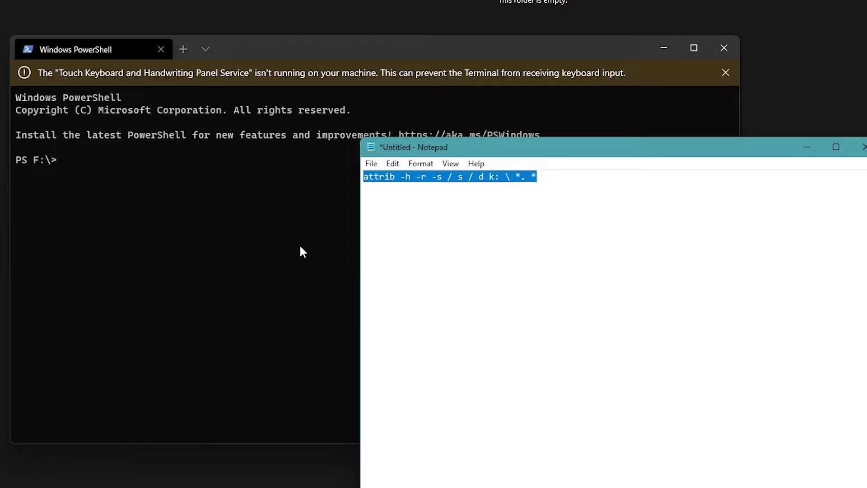
pyautogui.click(108, 167)
pyautogui.hotkey('ctrl', 'v')
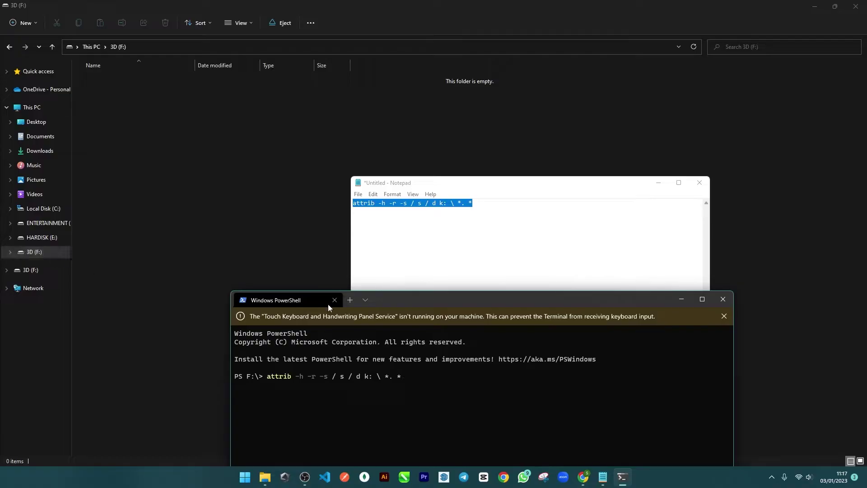
# - Replace the drive letter in the pasted command with f and try to run attrib -h -r -s / s / d f: \ *. *
pyautogui.moveTo(391, 304); pyautogui.dragTo(368, 197)
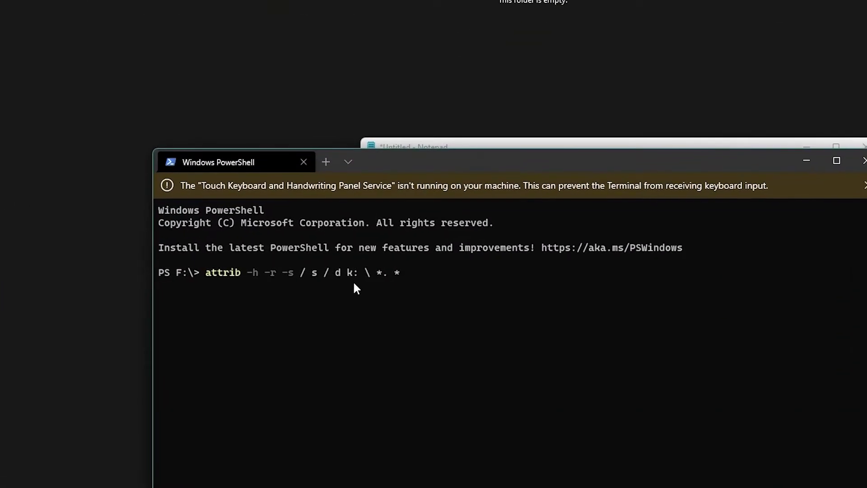
pyautogui.moveTo(354, 274); pyautogui.dragTo(360, 276)
pyautogui.press('Left')
pyautogui.press('Left')
pyautogui.press('Left')
pyautogui.press('Left')
pyautogui.press('Left')
pyautogui.press('Left')
pyautogui.press('Left')
pyautogui.press('Left')
pyautogui.press('BackSpace')
pyautogui.write('f')
pyautogui.press('Right')
pyautogui.press('Right')
pyautogui.press('Return')
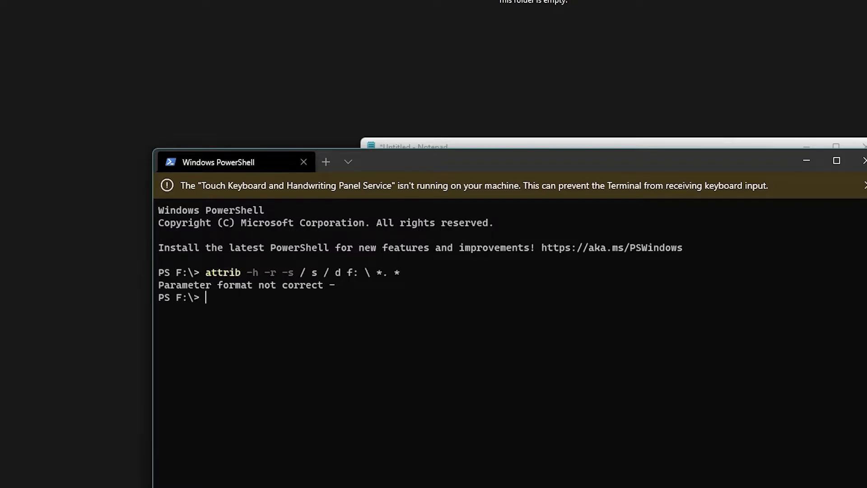
# - Paste the attrib command again, replace its drive letter with 3D, and try to run attrib -h -r -s / s / d 3D: \ *. *
pyautogui.hotkey('ctrl', 'v')
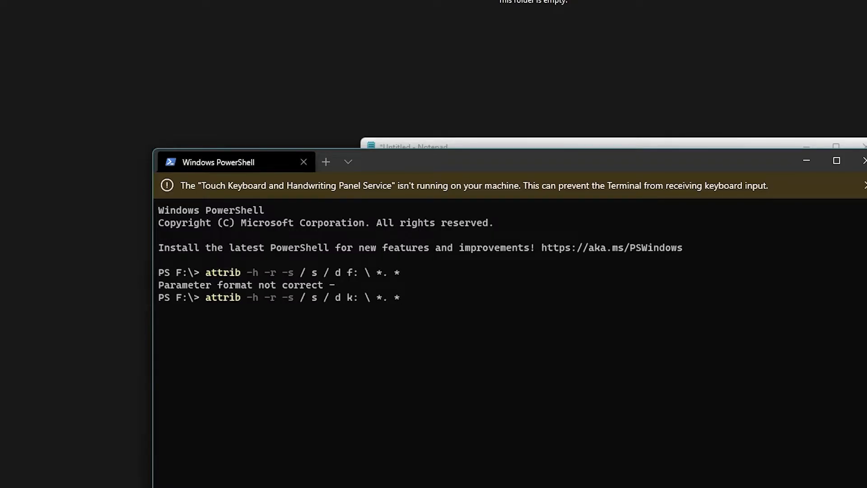
pyautogui.press('Left')
pyautogui.press('Left')
pyautogui.press('Left')
pyautogui.press('Left')
pyautogui.press('Left')
pyautogui.press('Left')
pyautogui.press('Left')
pyautogui.press('Left')
pyautogui.press('BackSpace')
pyautogui.write('3D')
pyautogui.press('Right')
pyautogui.press('Return')
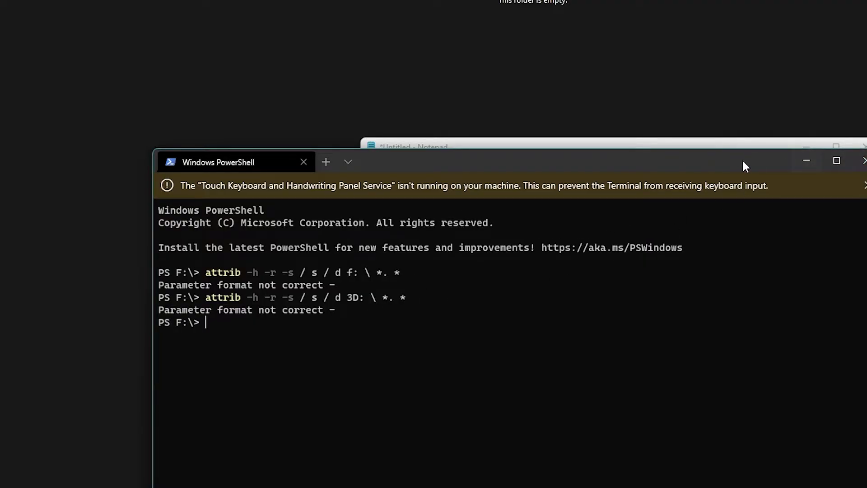
pyautogui.moveTo(742, 159); pyautogui.dragTo(663, 164)
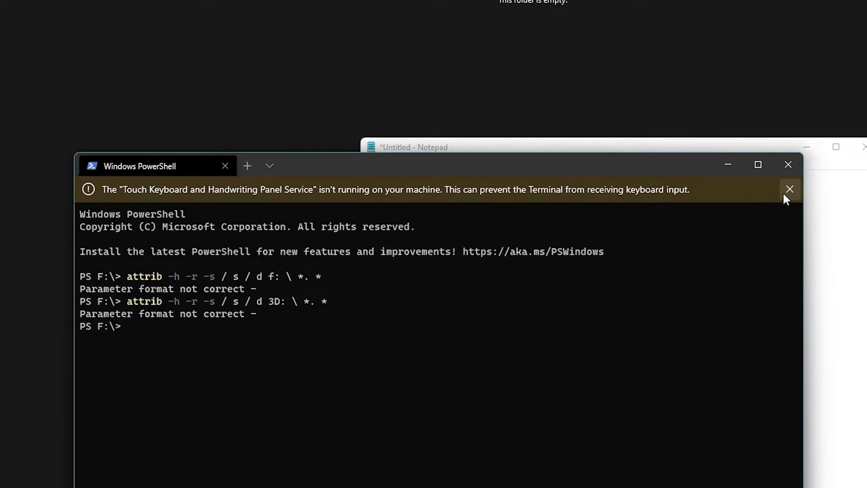
# - Open the 3D (F:) drive from This PC in File Explorer to check its contents
pyautogui.moveTo(725, 487)
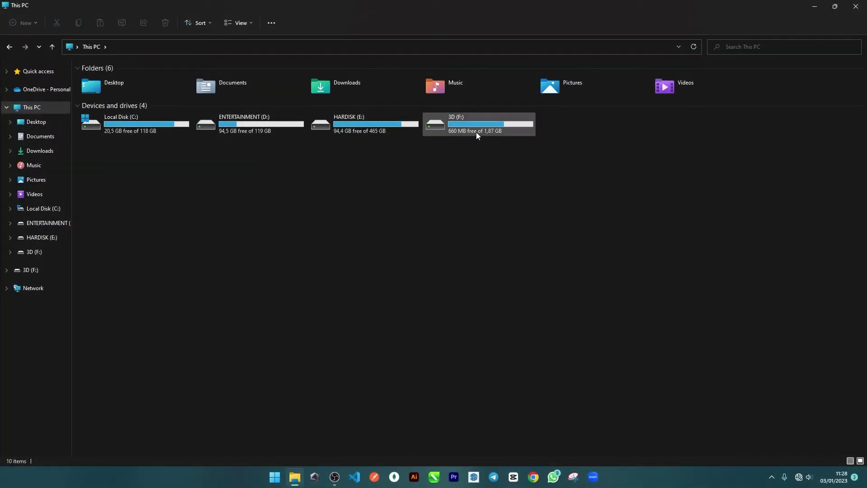
pyautogui.click(477, 135)
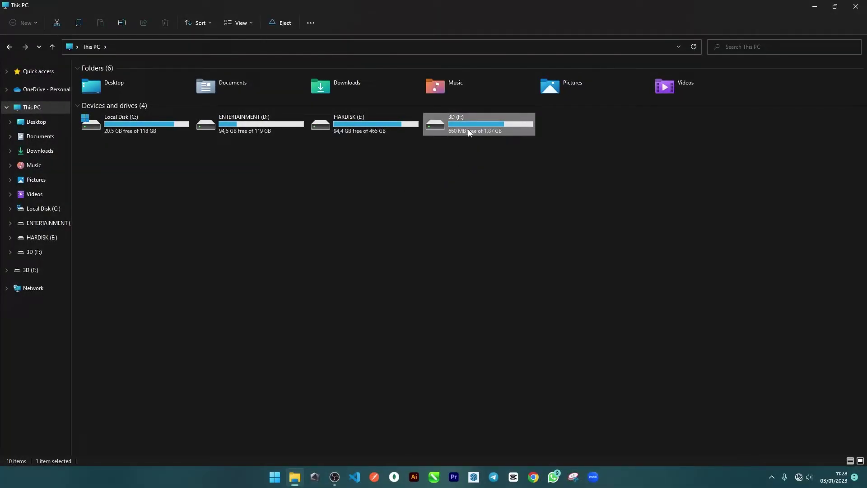
pyautogui.doubleClick(478, 127)
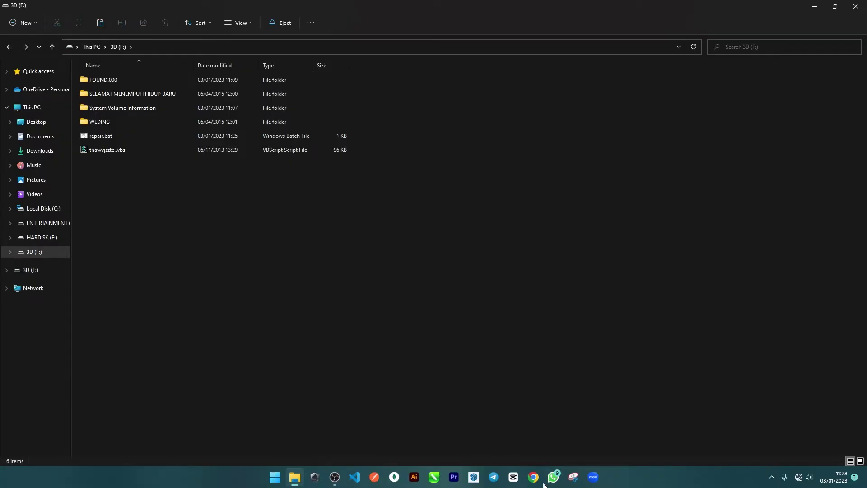
# - Switch to Chrome and restore the pages from the previous browsing session
pyautogui.click(533, 476)
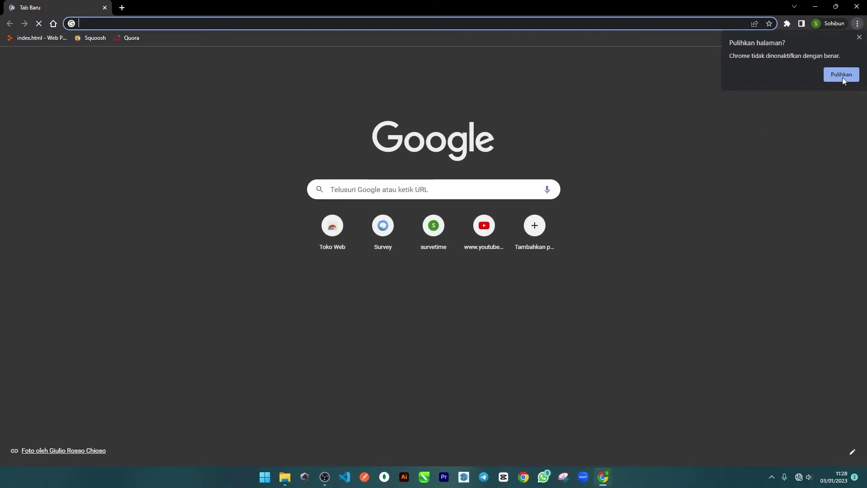
pyautogui.click(842, 76)
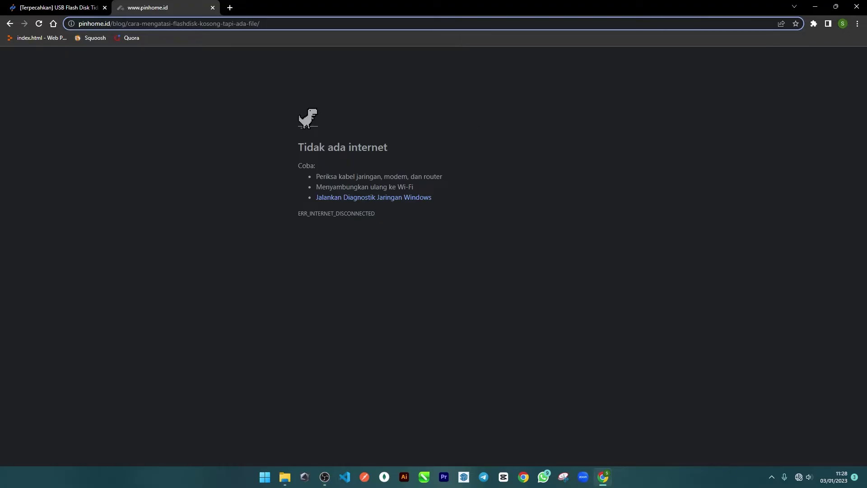
# - Connect the computer to the iPhone Wi-Fi network and reload the pinhome.id article
pyautogui.click(801, 477)
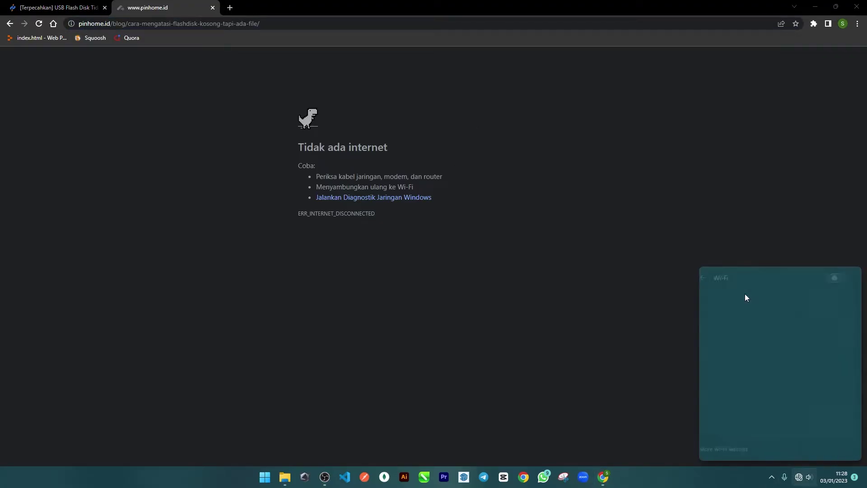
pyautogui.click(743, 294)
pyautogui.click(801, 339)
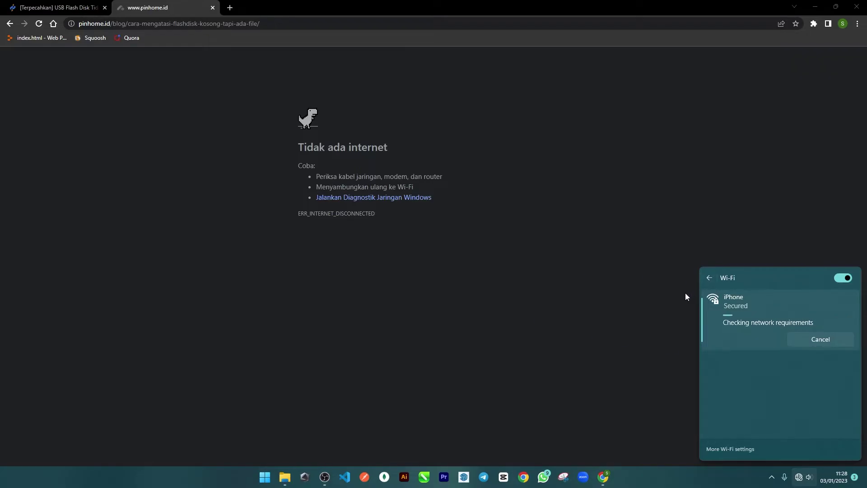
pyautogui.click(560, 318)
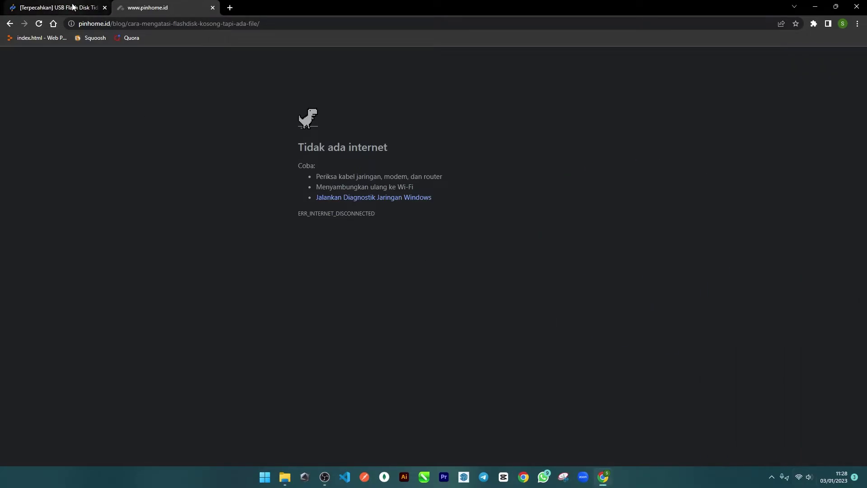
pyautogui.click(39, 24)
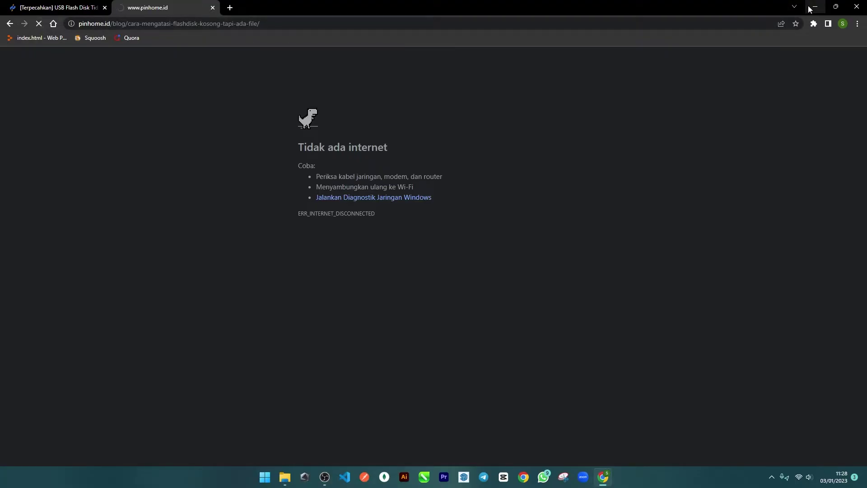
# - Return to the 3D (F:) drive in File Explorer and turn the display of hidden items off and back on
pyautogui.click(814, 7)
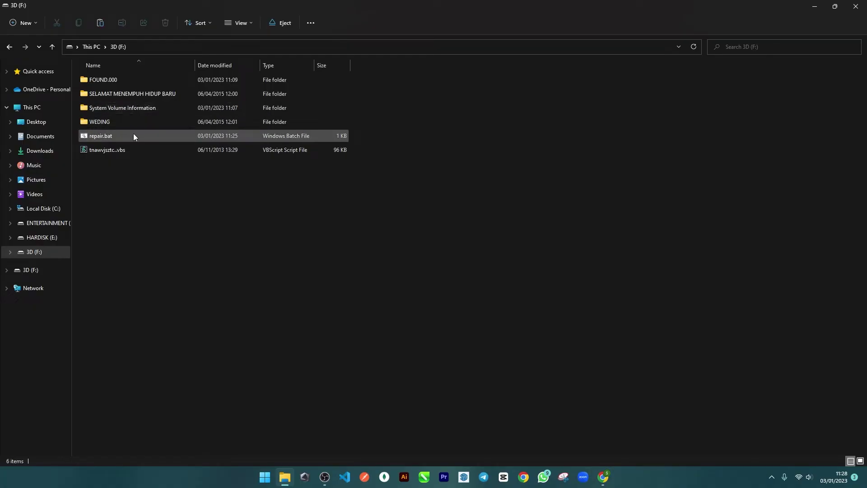
pyautogui.click(238, 23)
pyautogui.moveTo(254, 177)
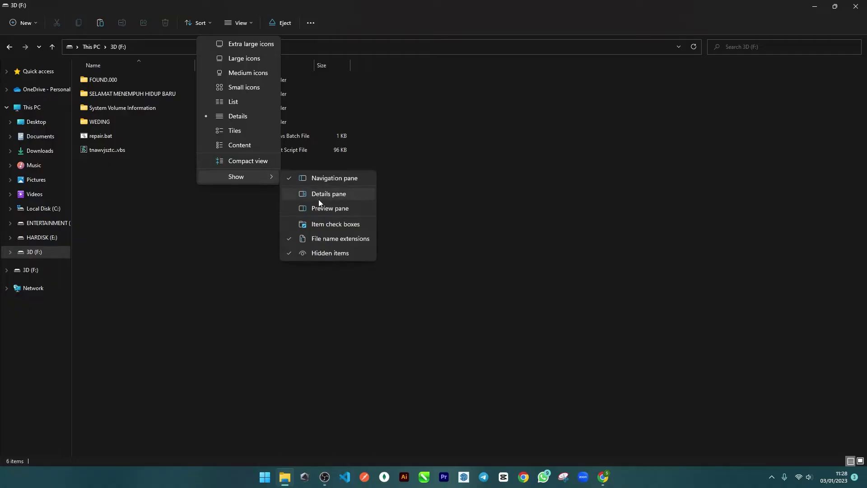
pyautogui.click(311, 256)
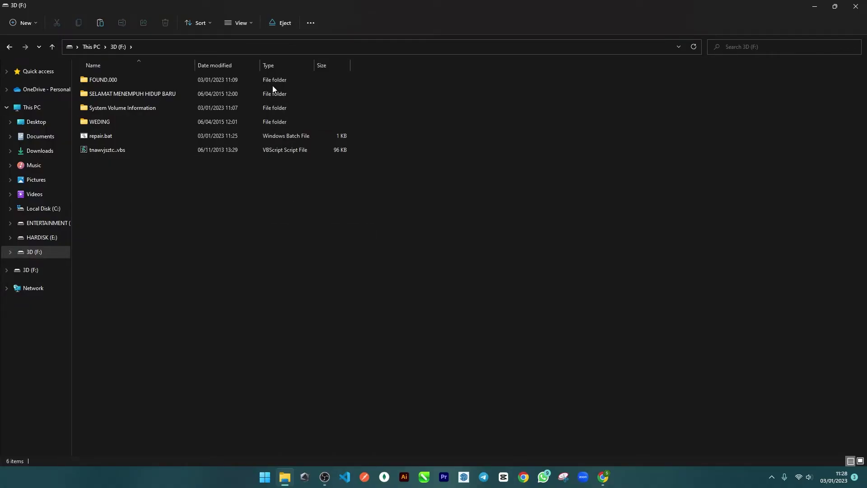
pyautogui.click(246, 23)
pyautogui.moveTo(253, 177)
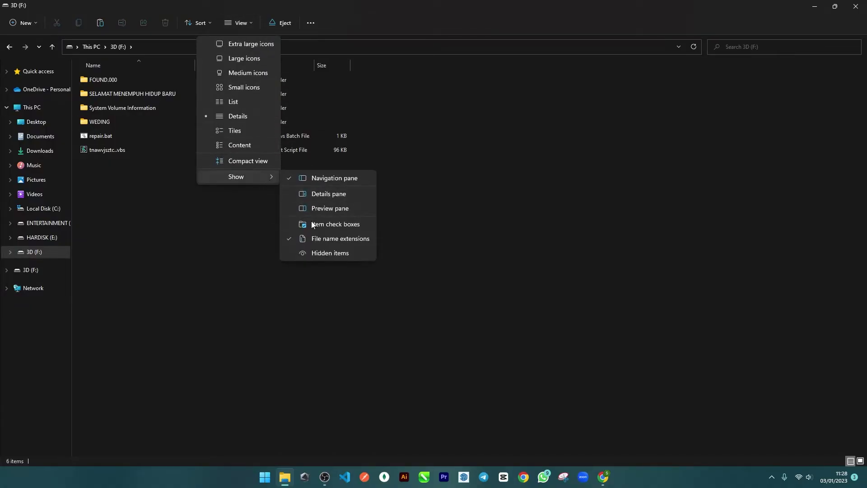
pyautogui.click(315, 251)
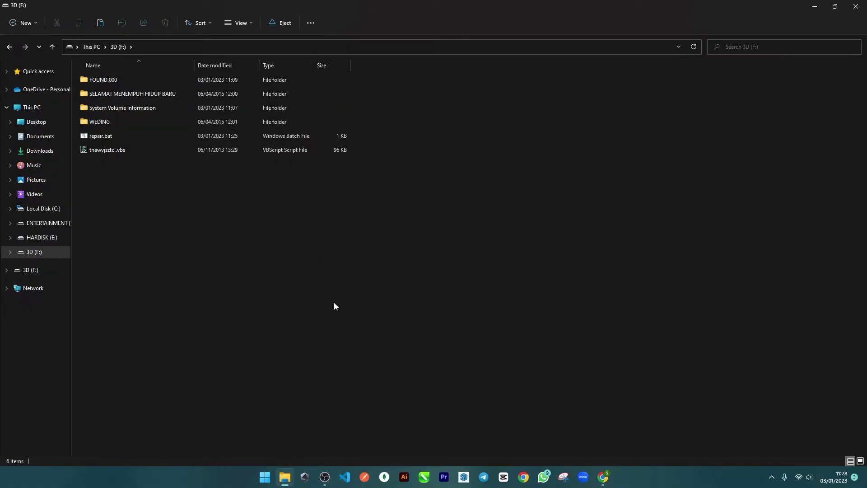
# - Switch to the pinhome.id article in Chrome and read the instructions under Gunakan Perintah Notepad
pyautogui.click(603, 479)
pyautogui.scroll(-10, 277, 174)
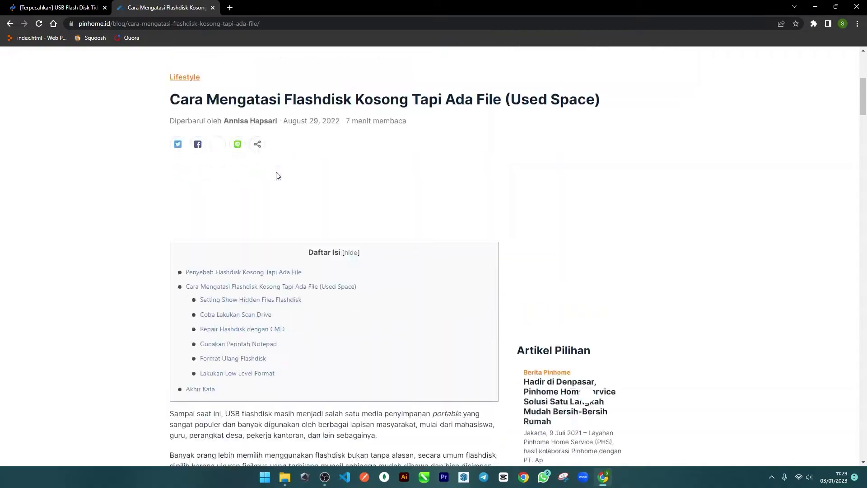
pyautogui.scroll(-20, 272, 174)
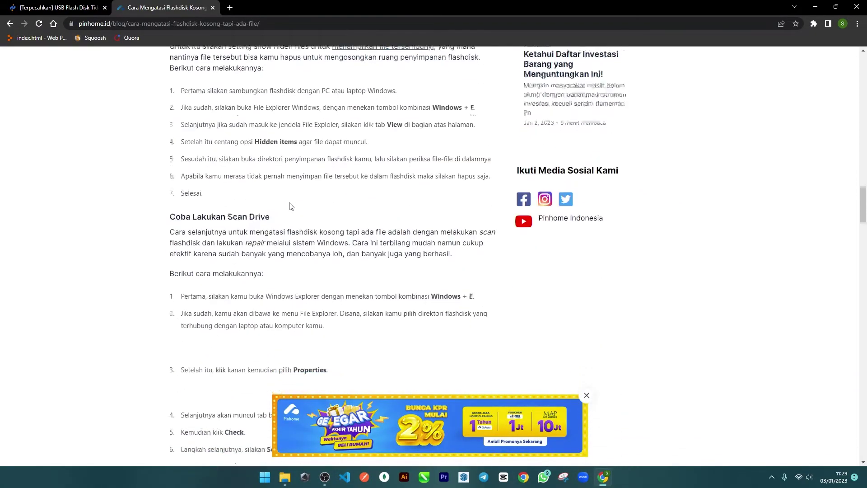
pyautogui.scroll(-12, 290, 203)
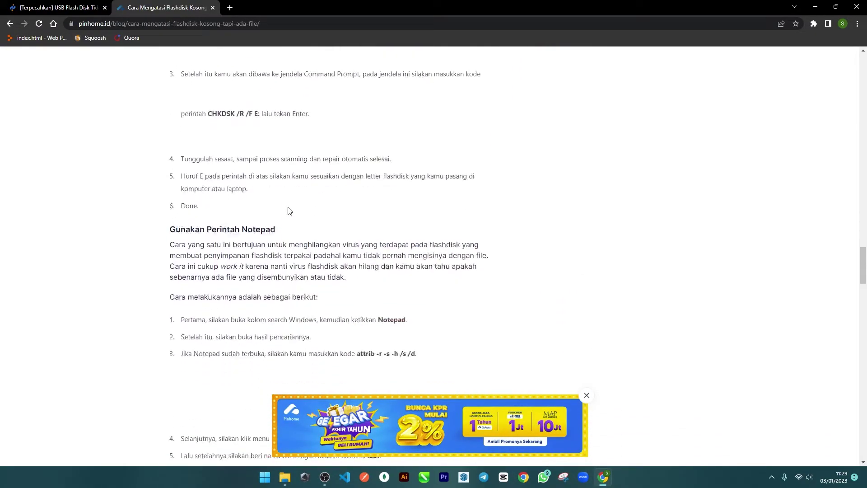
pyautogui.moveTo(184, 209); pyautogui.dragTo(244, 210)
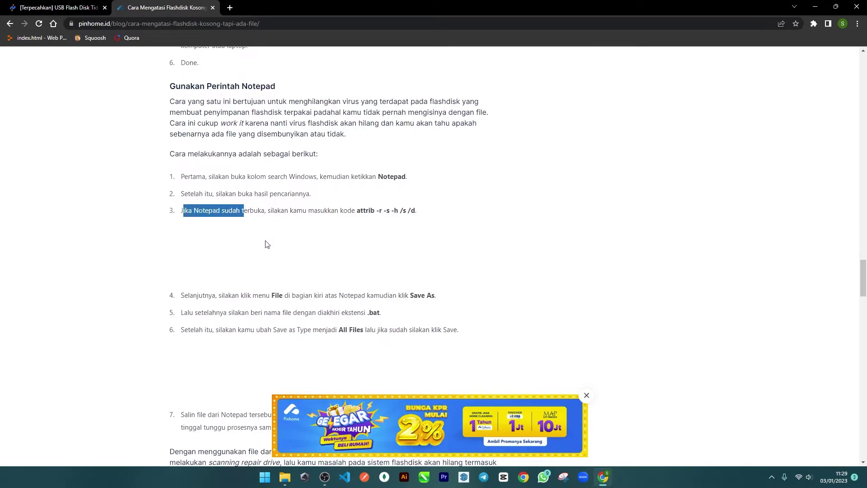
# - Open a new Notepad window and move it clear of the command in the article's third instruction
pyautogui.click(264, 477)
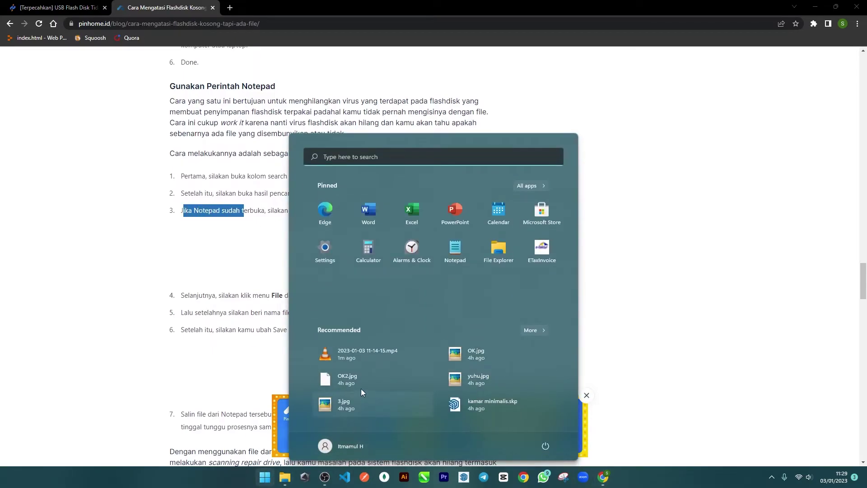
pyautogui.write('notepad')
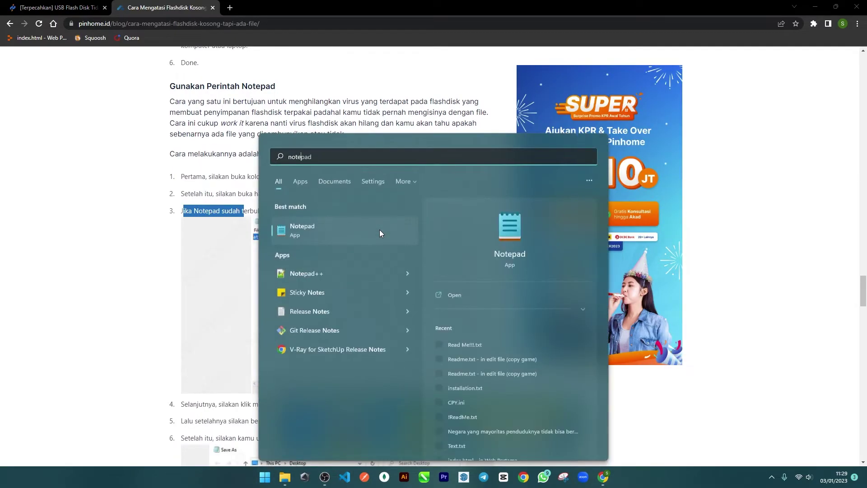
pyautogui.press('Return')
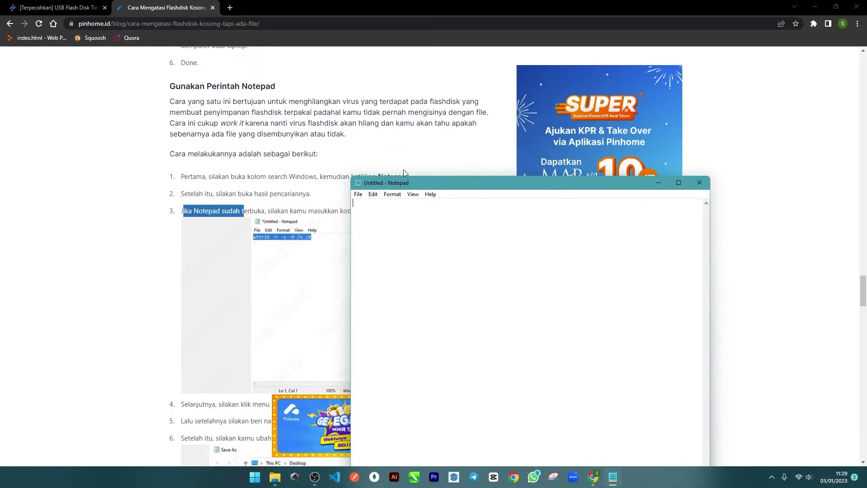
pyautogui.moveTo(416, 186); pyautogui.dragTo(384, 294)
# - Copy the command attrib -r -s -h /s /d from the article and paste it into the empty Notepad note
pyautogui.moveTo(357, 211); pyautogui.dragTo(416, 212)
pyautogui.hotkey('ctrl', 'c')
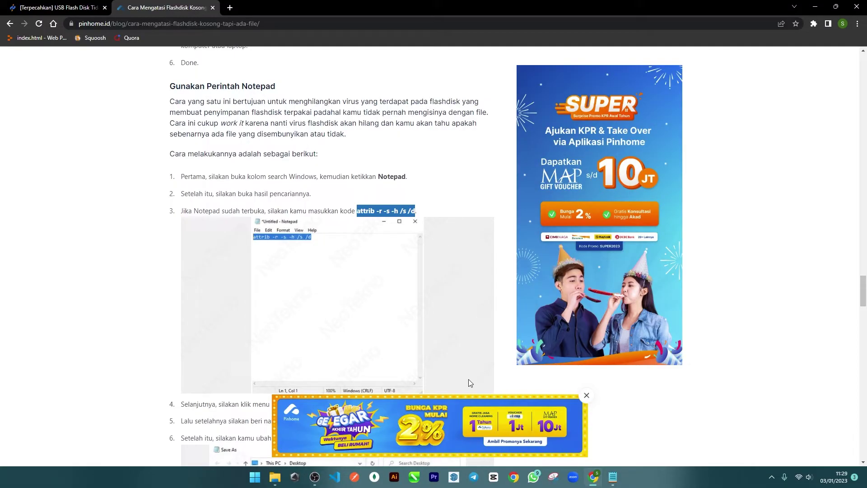
pyautogui.click(613, 477)
pyautogui.hotkey('ctrl', 'v')
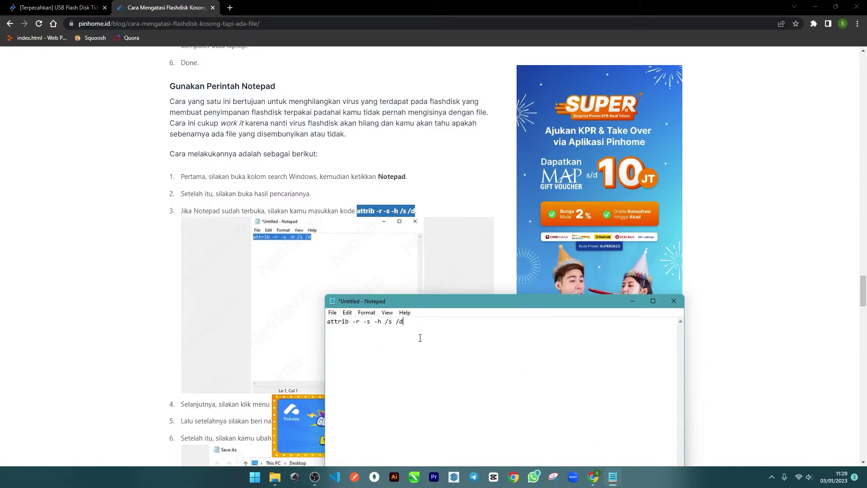
# - Set up saving the note as repair.bat on the 3D (F:) drive with the All Files type, and cancel without saving
pyautogui.click(333, 313)
pyautogui.click(350, 362)
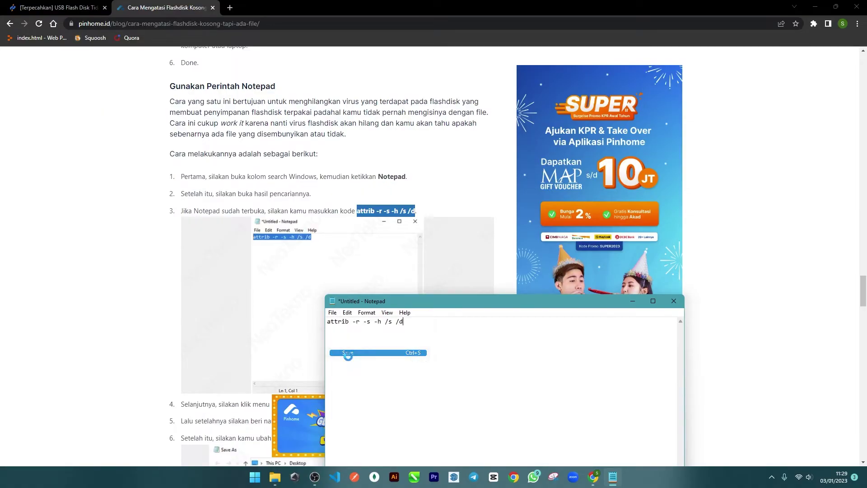
pyautogui.click(404, 432)
pyautogui.click(406, 443)
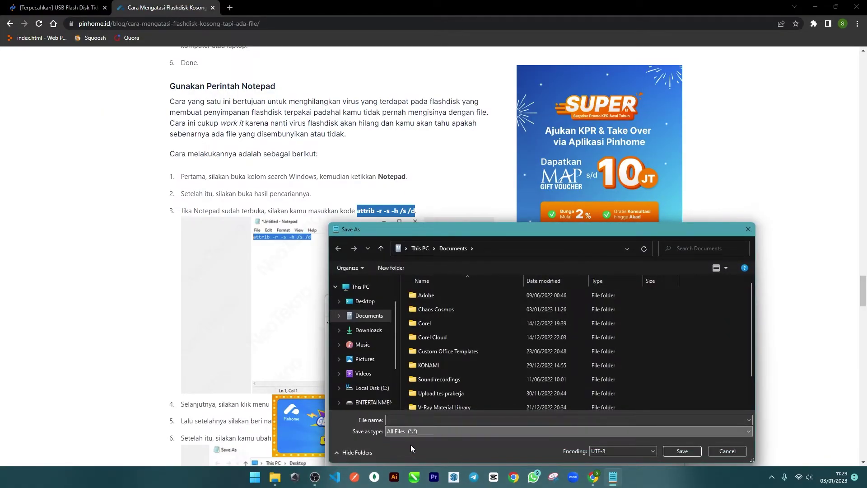
pyautogui.click(409, 420)
pyautogui.write('reapo')
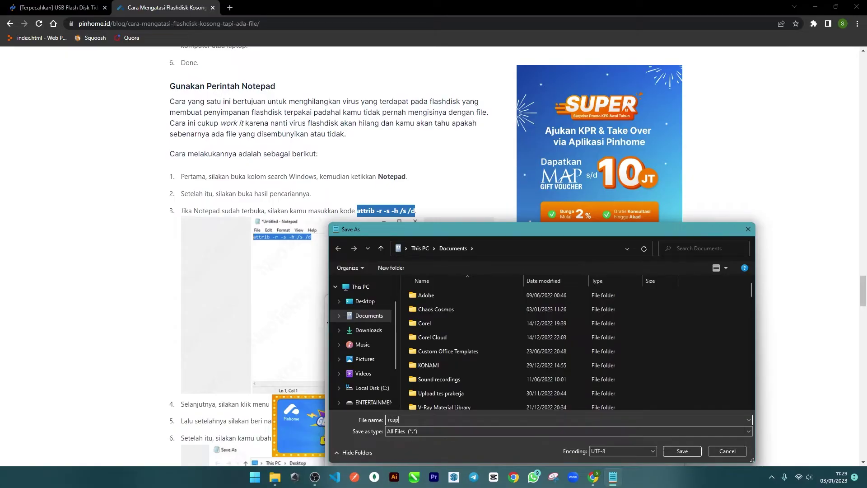
pyautogui.press('BackSpace')
pyautogui.press('BackSpace')
pyautogui.write('pair.bat')
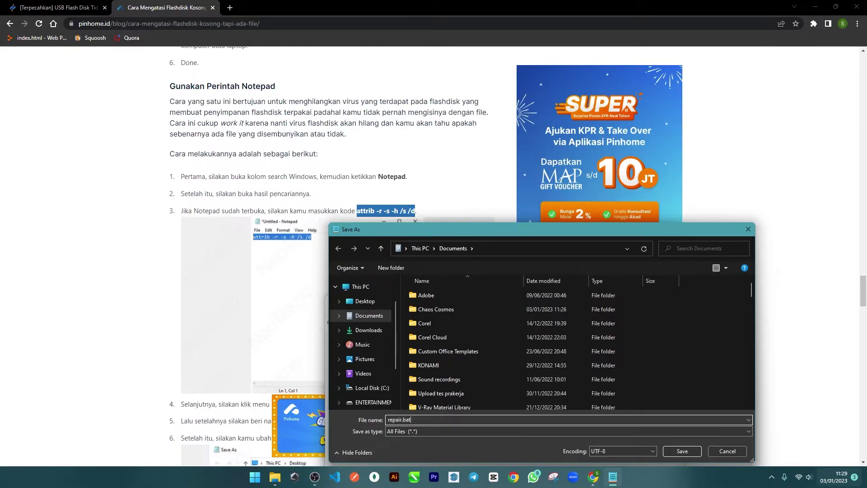
pyautogui.scroll(-3, 375, 384)
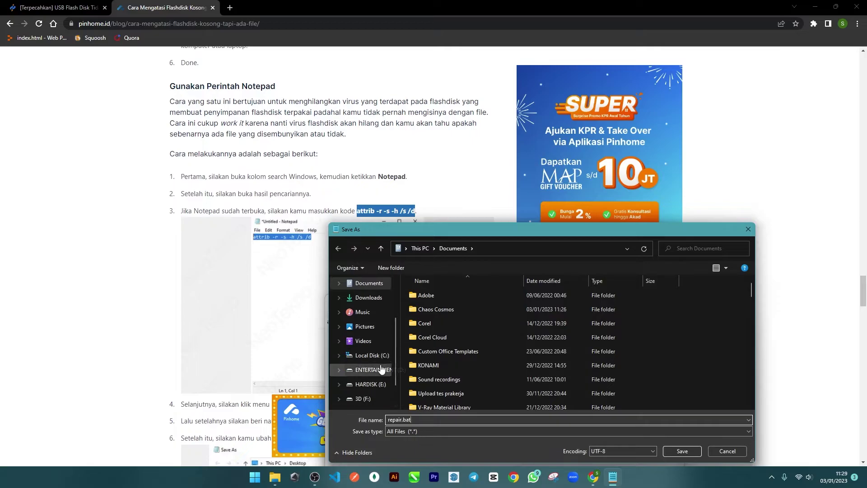
pyautogui.click(363, 387)
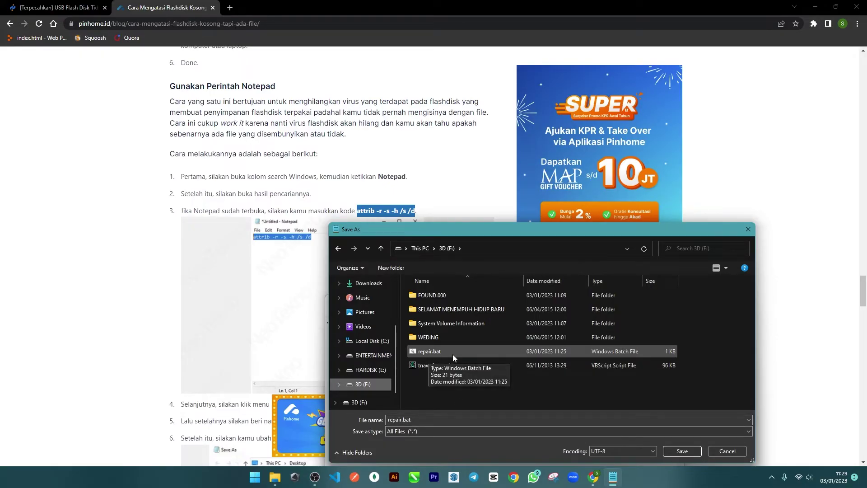
pyautogui.click(727, 451)
pyautogui.hotkey('ctrl', 'a')
pyautogui.press('Right')
pyautogui.hotkey('shift', 'Left')
pyautogui.hotkey('shift', 'Left')
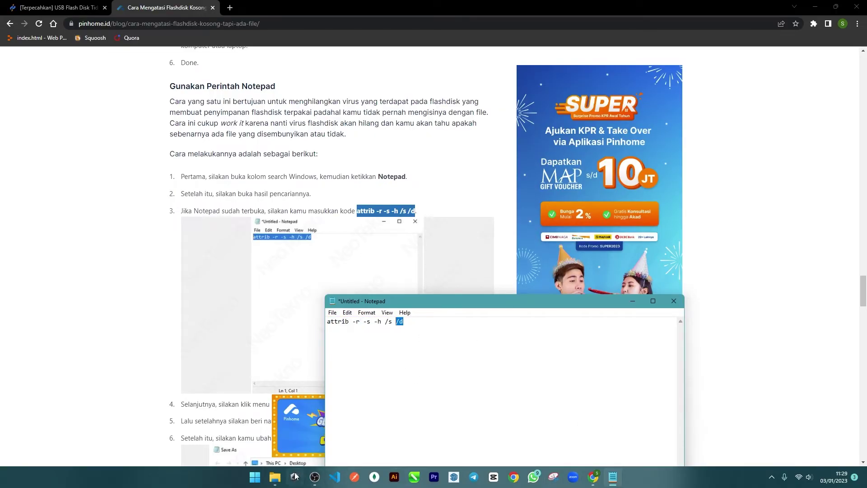
# - Switch to File Explorer, reopen the 3D (F:) drive from This PC, and examine repair.bat and the SELAMAT MENEMPUH HIDUP BARU folder
pyautogui.click(275, 477)
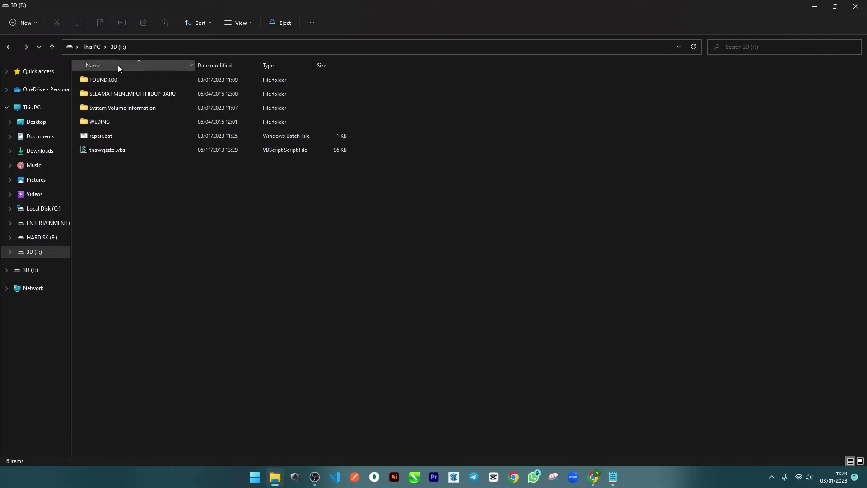
pyautogui.click(87, 47)
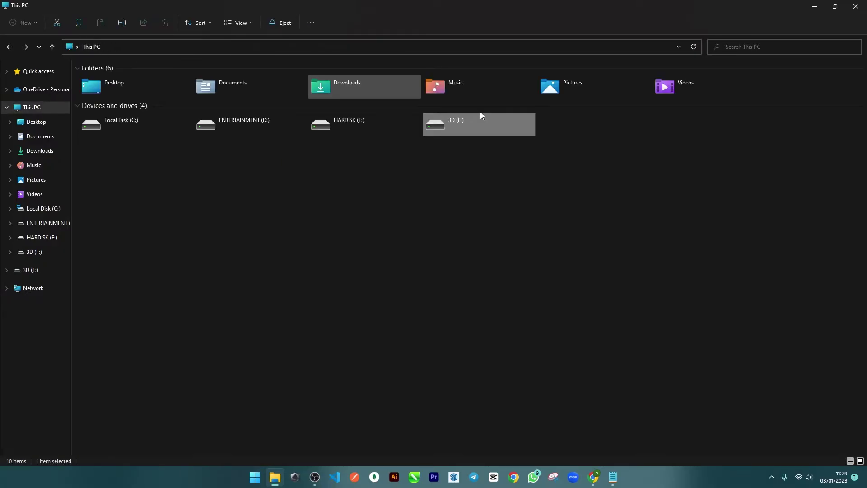
pyautogui.doubleClick(499, 129)
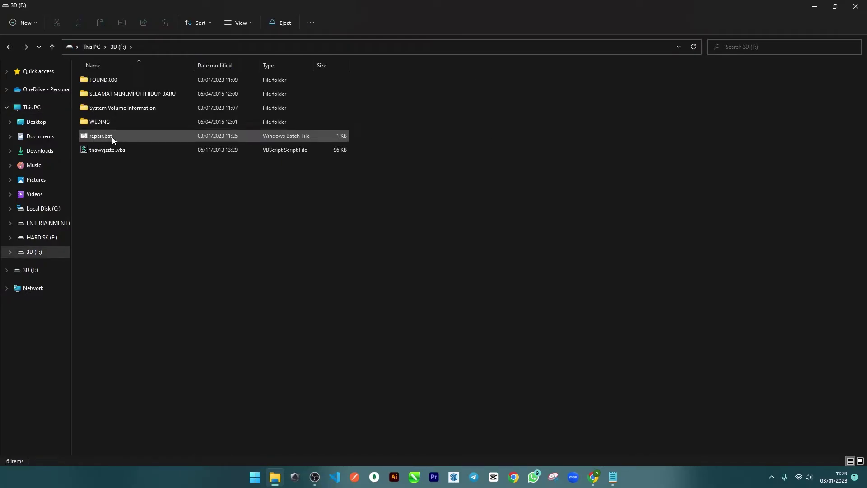
pyautogui.click(94, 136)
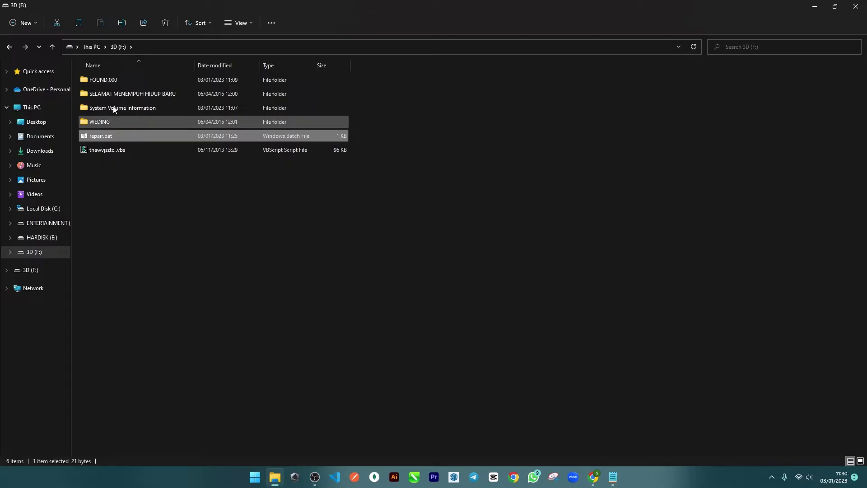
pyautogui.moveTo(134, 91)
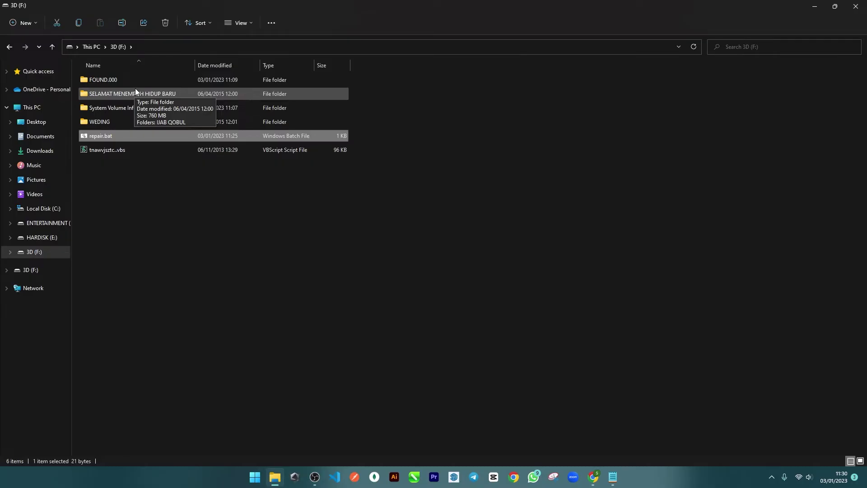
# - Check the photos in the WEDING folder on 3D (F:), and paste a copy of that folder onto HARDISK (E:)
pyautogui.doubleClick(102, 123)
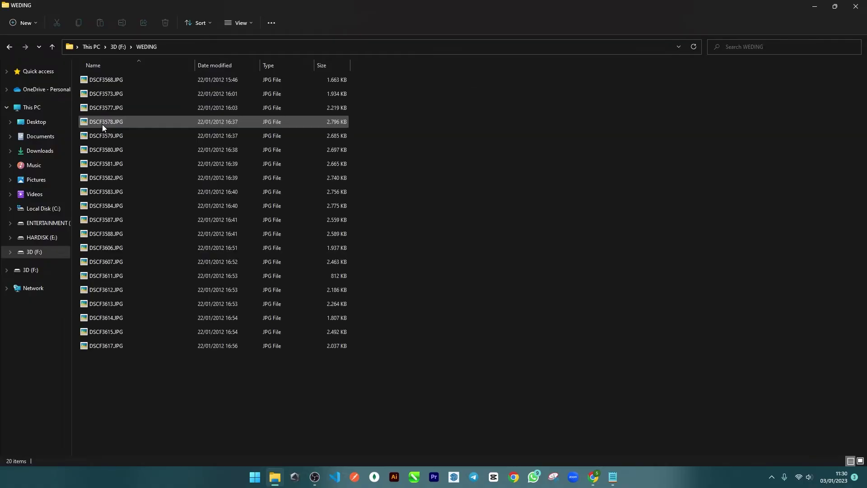
pyautogui.click(120, 47)
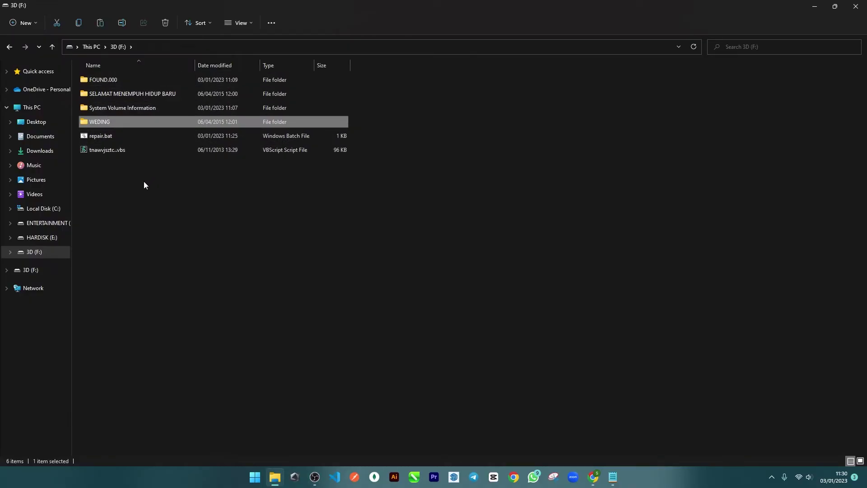
pyautogui.click(40, 237)
pyautogui.scroll(-12, 202, 240)
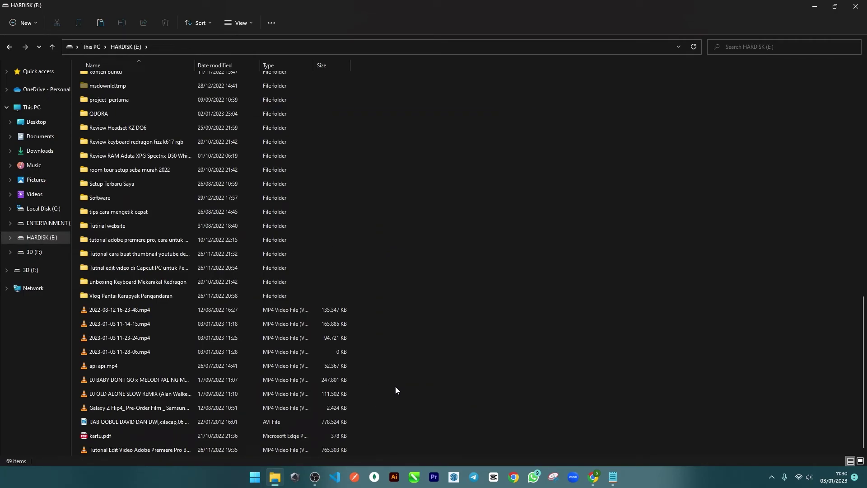
pyautogui.hotkey('ctrl', 'v')
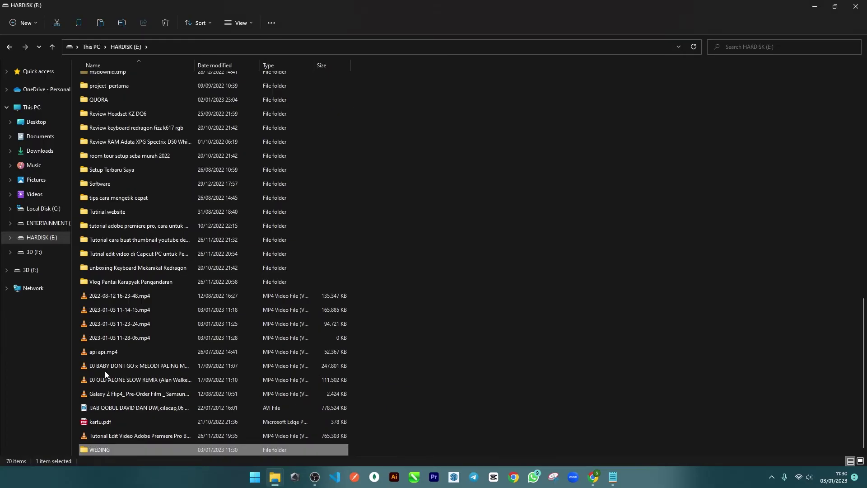
# - Move the IJAB QOBUL AVI video into the WEDING folder on HARDISK (E:), and check the folder's contents
pyautogui.click(105, 407)
pyautogui.click(96, 448)
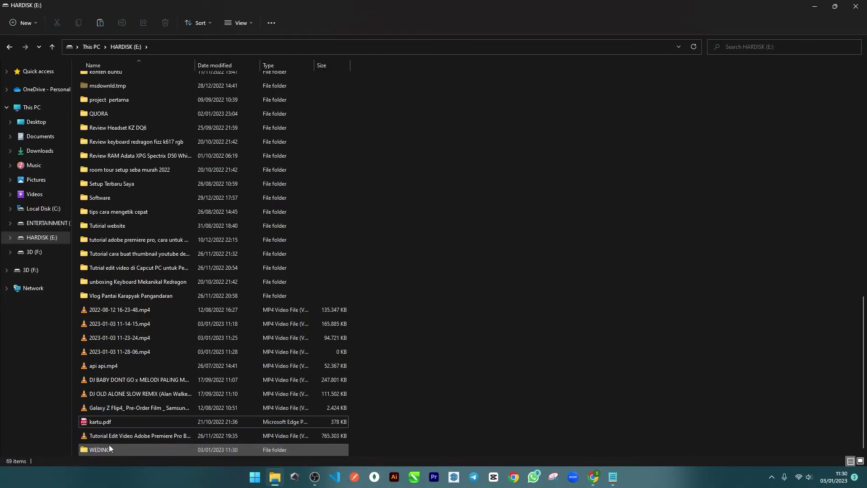
pyautogui.doubleClick(108, 444)
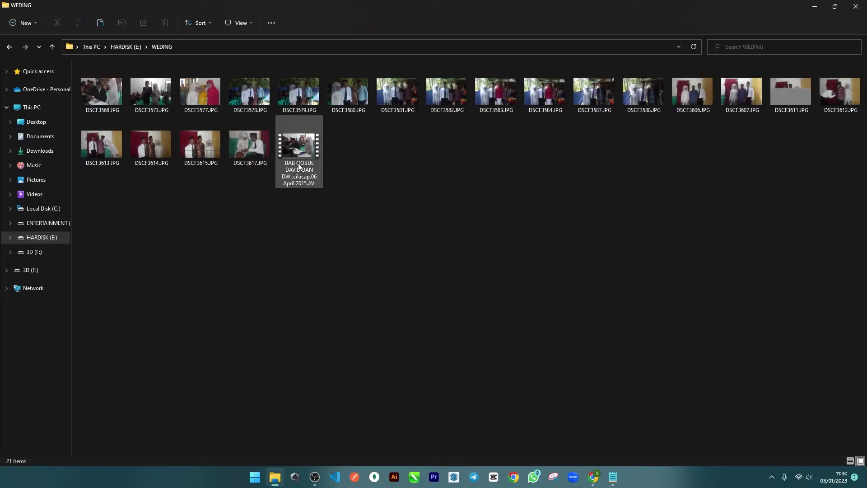
pyautogui.click(126, 46)
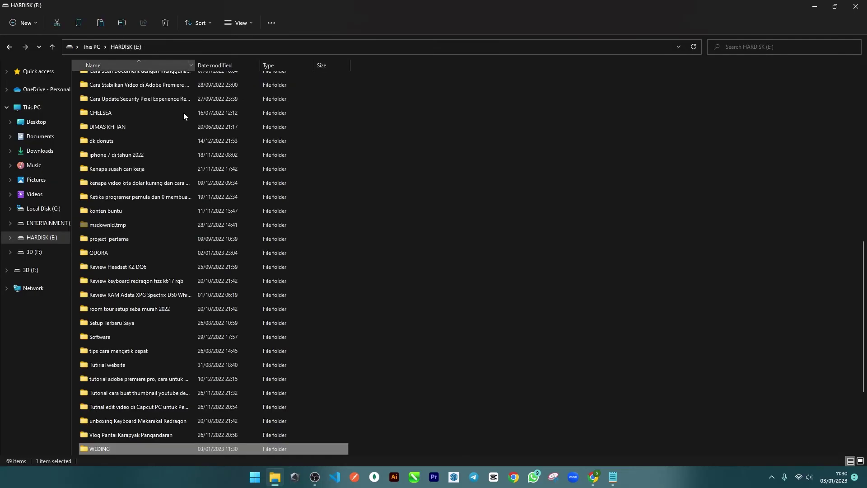
# - Format the 3D (F:) drive as FAT32 with a 4096-byte allocation unit, the volume label 3D and Quick Format
pyautogui.click(34, 252)
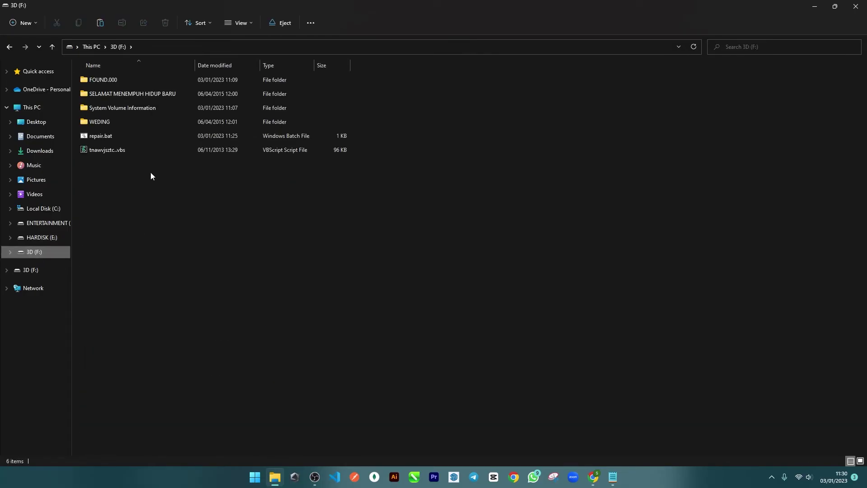
pyautogui.moveTo(130, 184); pyautogui.dragTo(118, 85)
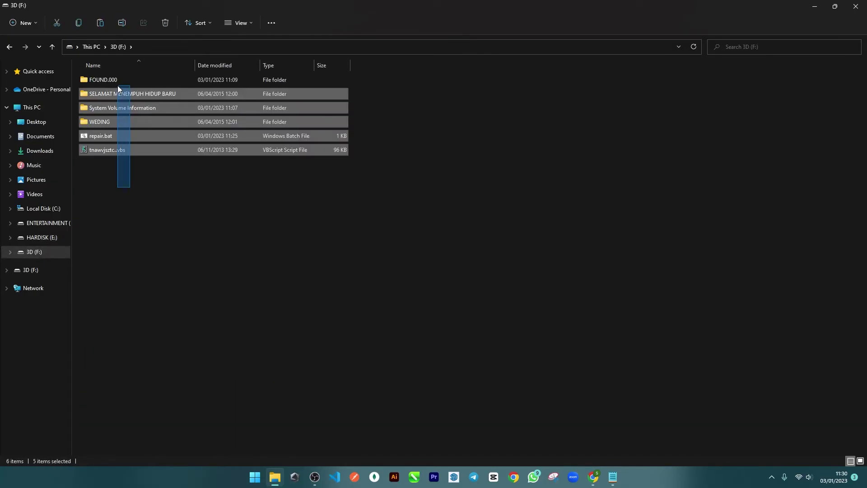
pyautogui.rightClick(47, 254)
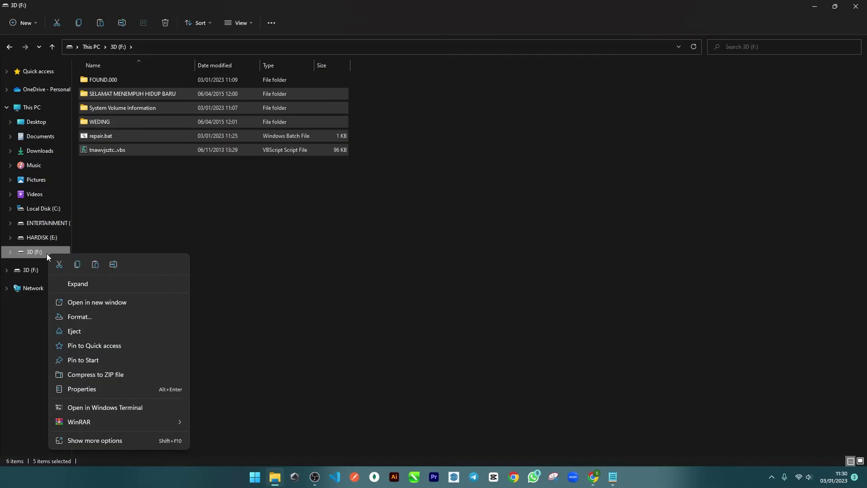
pyautogui.click(80, 317)
pyautogui.click(96, 299)
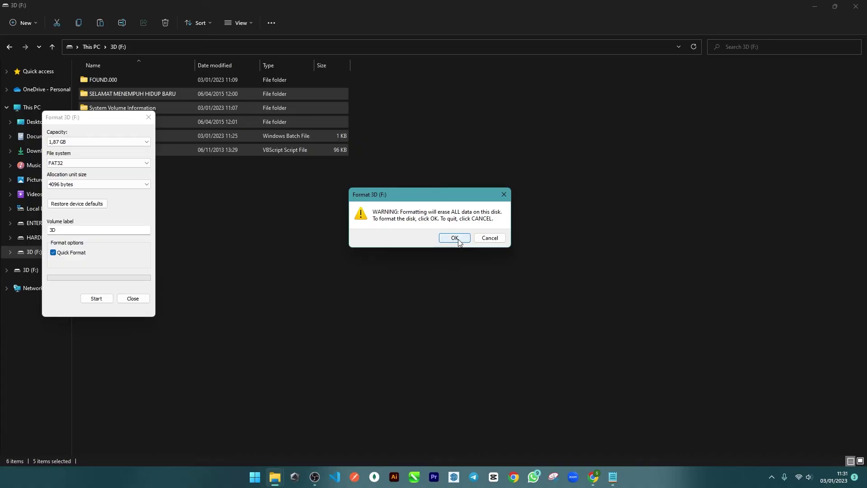
pyautogui.click(457, 241)
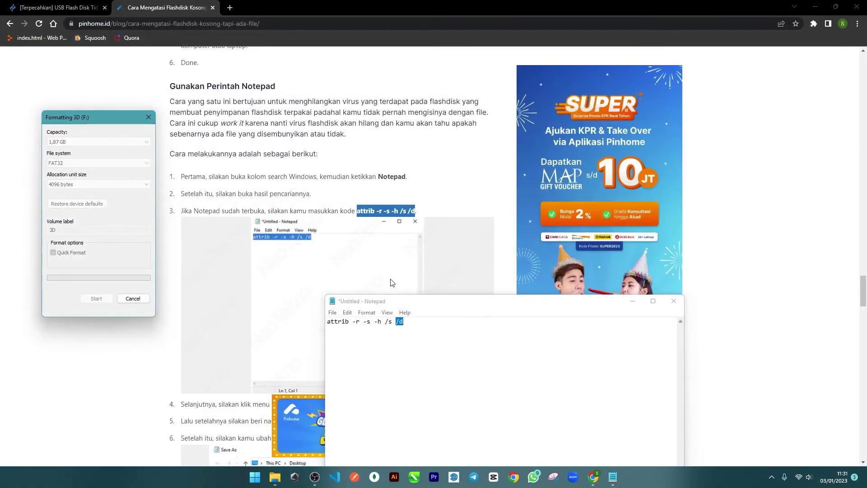
# - Close the untitled Notepad note without saving, and dismiss the dialogs of the completed format of 3D (F:)
pyautogui.click(674, 301)
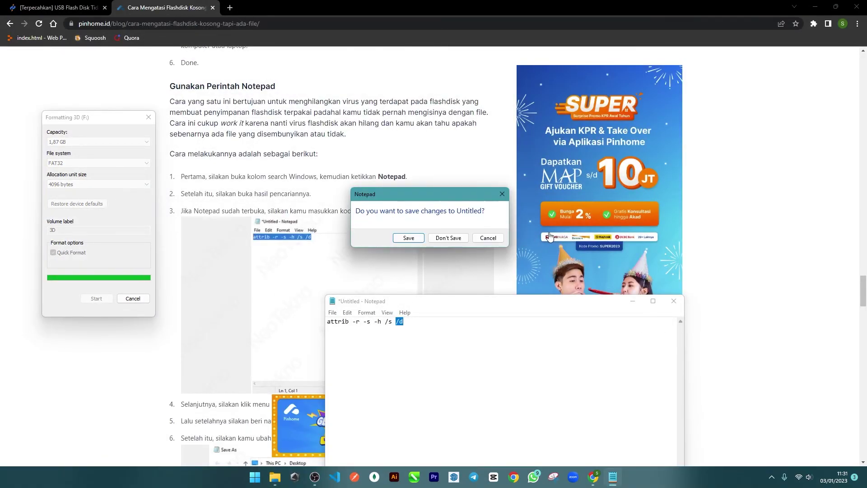
pyautogui.click(442, 238)
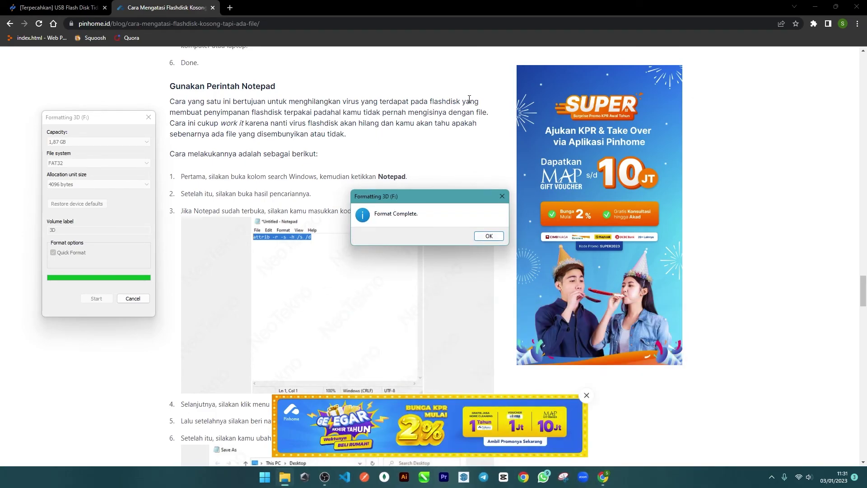
pyautogui.click(810, 5)
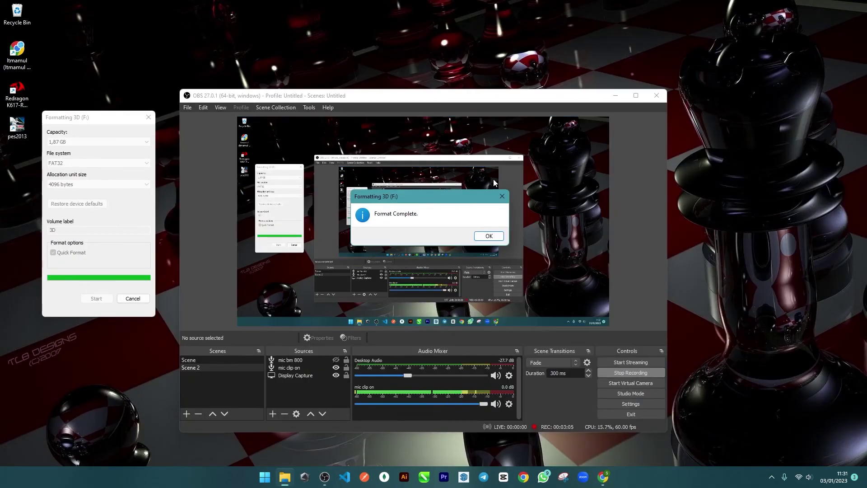
pyautogui.click(615, 94)
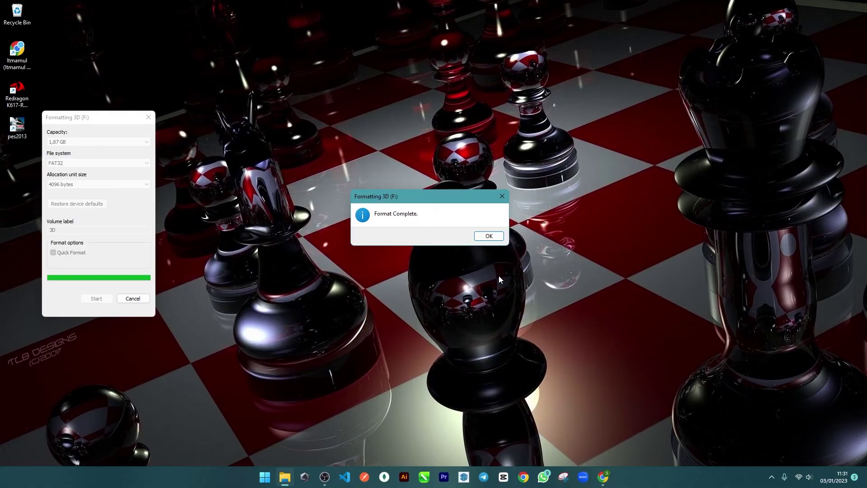
pyautogui.click(488, 236)
pyautogui.click(132, 299)
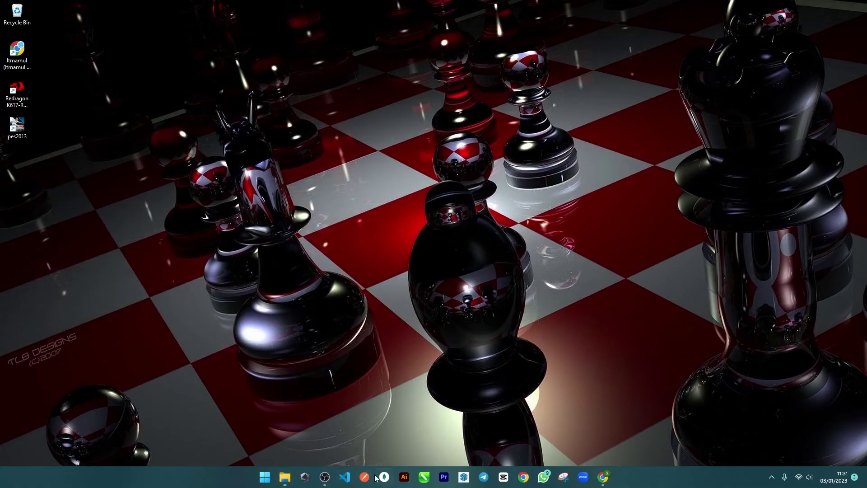
# - Open File Explorer and check the contents of the formatted 3D (F:) drive from This PC
pyautogui.click(288, 483)
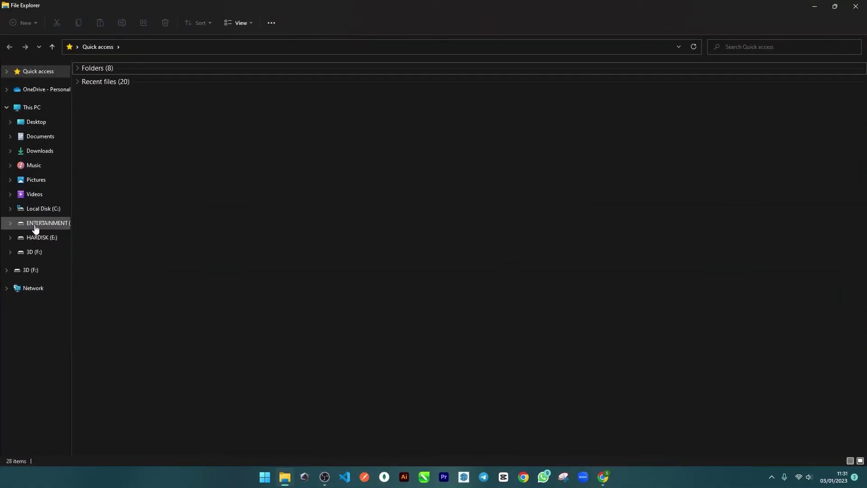
pyautogui.click(32, 107)
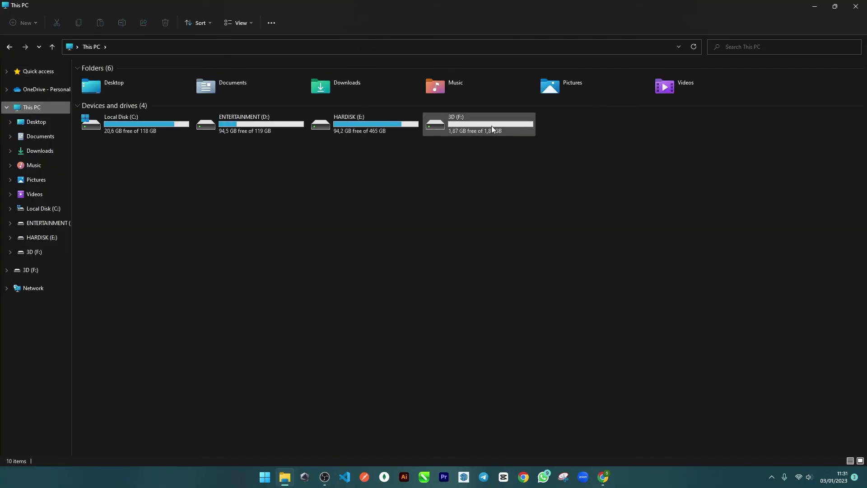
pyautogui.doubleClick(492, 129)
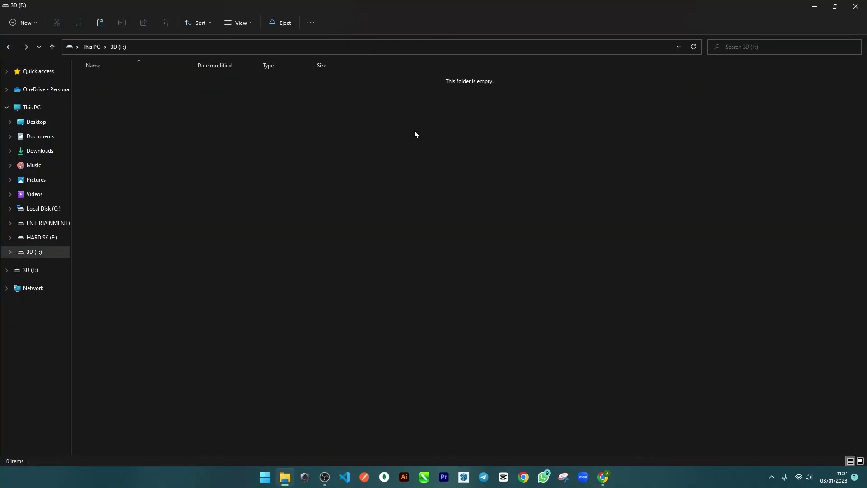
# - Examine the backed-up WEDING folder on HARDISK (E:), and view the photo DSCF3611.JPG at full size
pyautogui.click(91, 48)
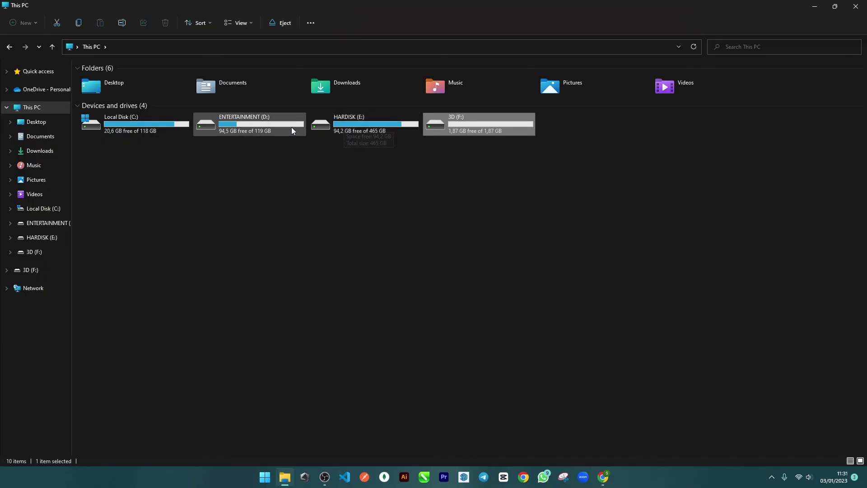
pyautogui.doubleClick(344, 131)
pyautogui.scroll(-10, 188, 356)
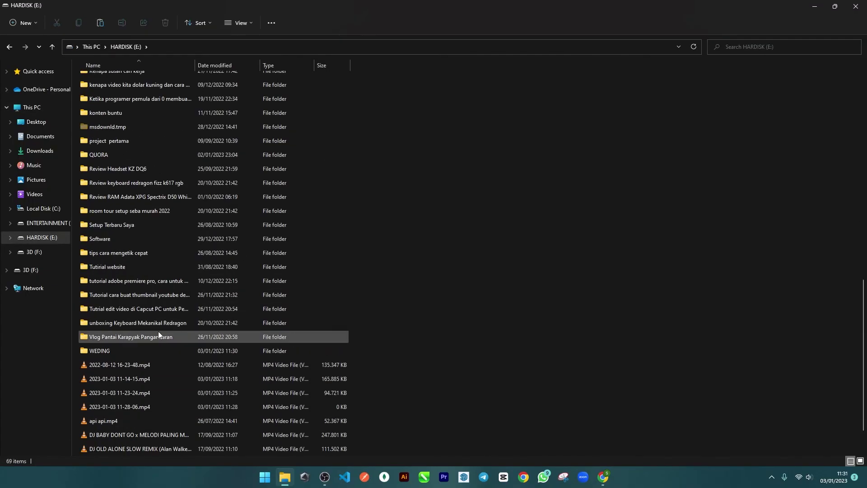
pyautogui.click(141, 351)
pyautogui.doubleClick(130, 351)
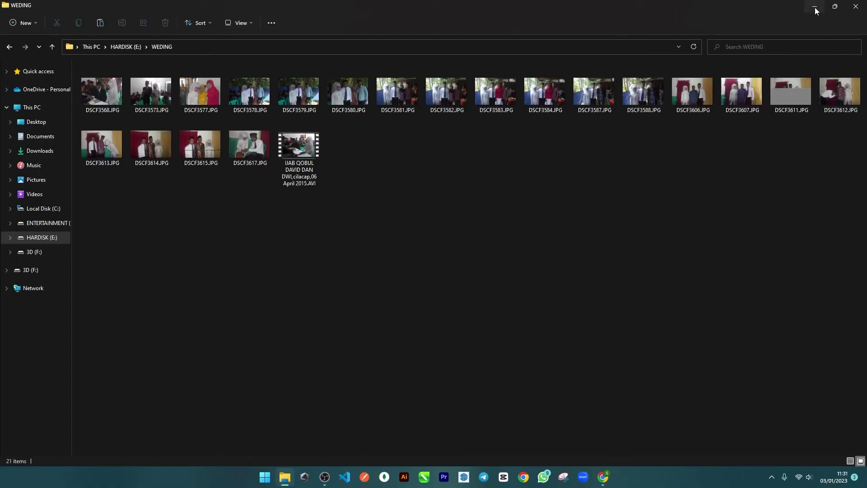
pyautogui.doubleClick(790, 100)
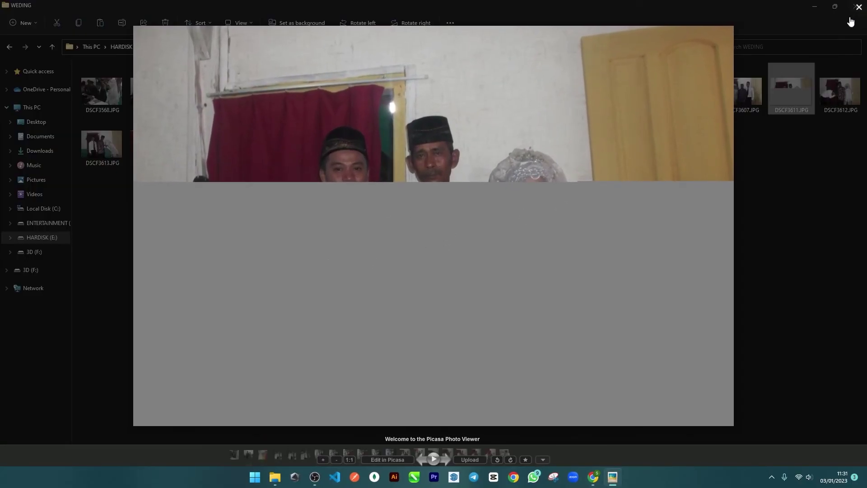
pyautogui.click(848, 20)
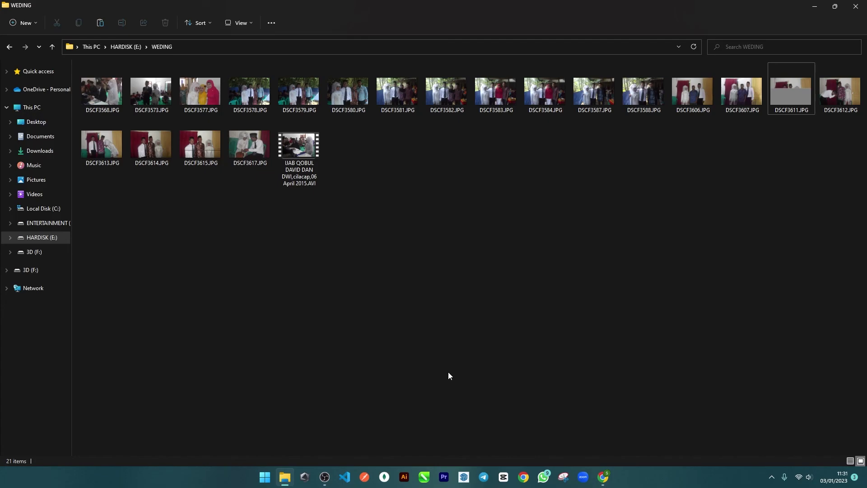
pyautogui.click(325, 478)
pyautogui.click(325, 478)
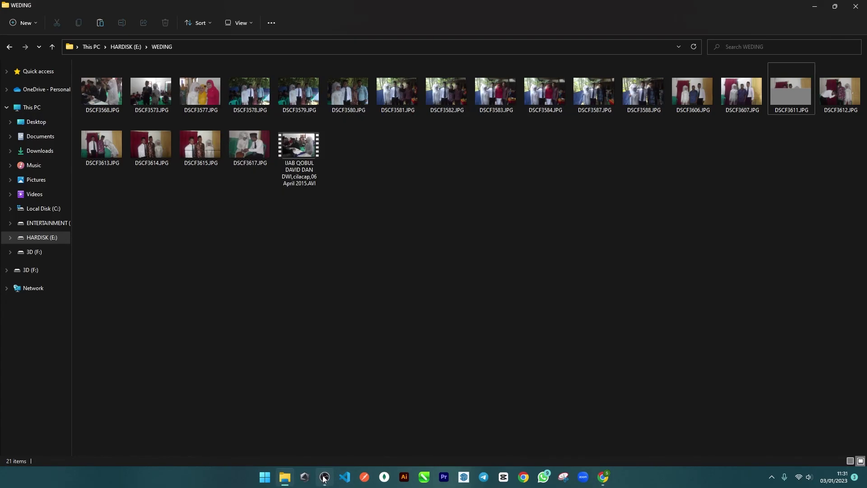